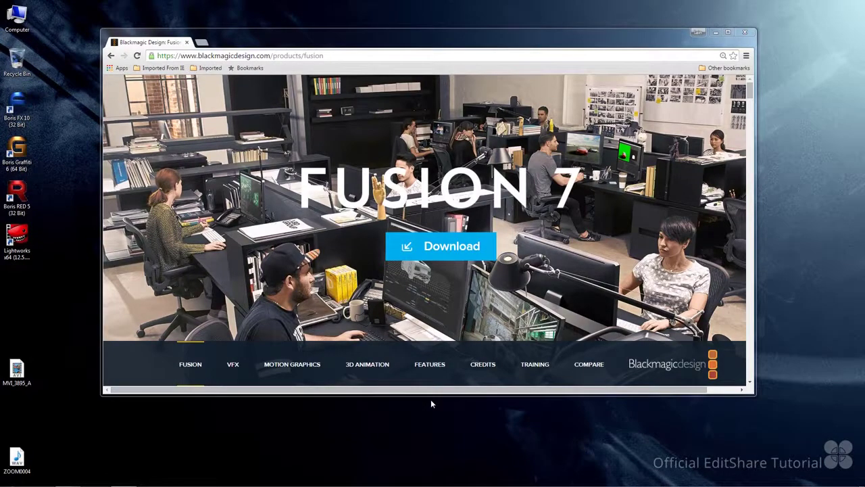
Register and download the Windows version of Fusion 7.7 from the Blackmagic Design website.
click(428, 258)
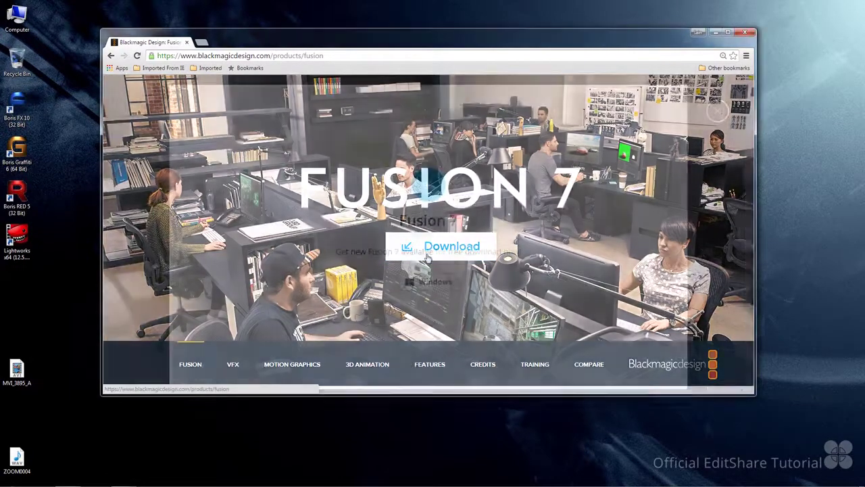
click(435, 281)
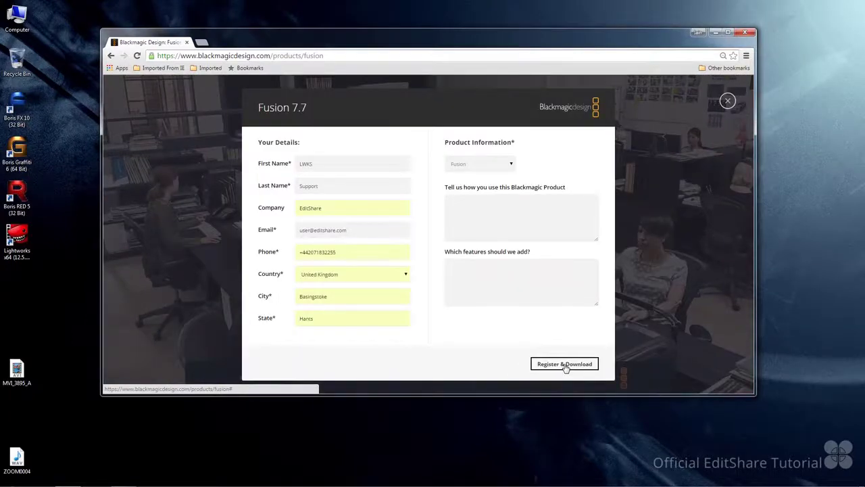
click(565, 363)
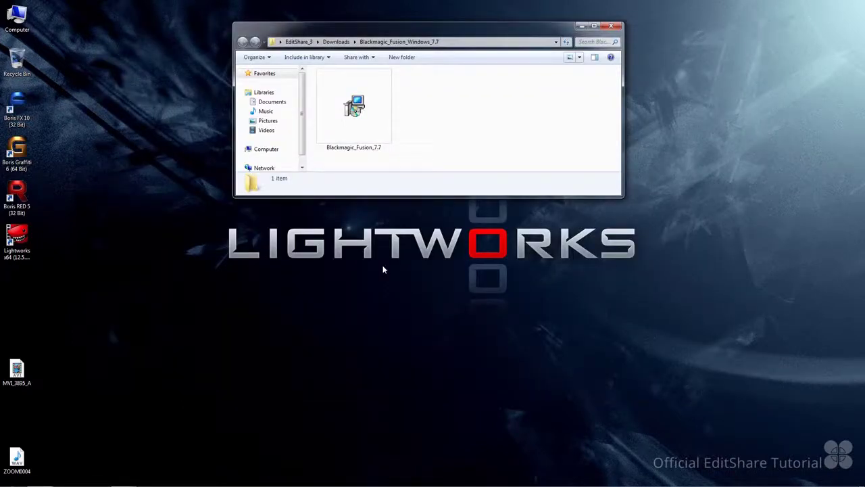
Run the Blackmagic_Fusion_7.7 installer, accept the licence terms and install Fusion 7.7.
double_click(370, 122)
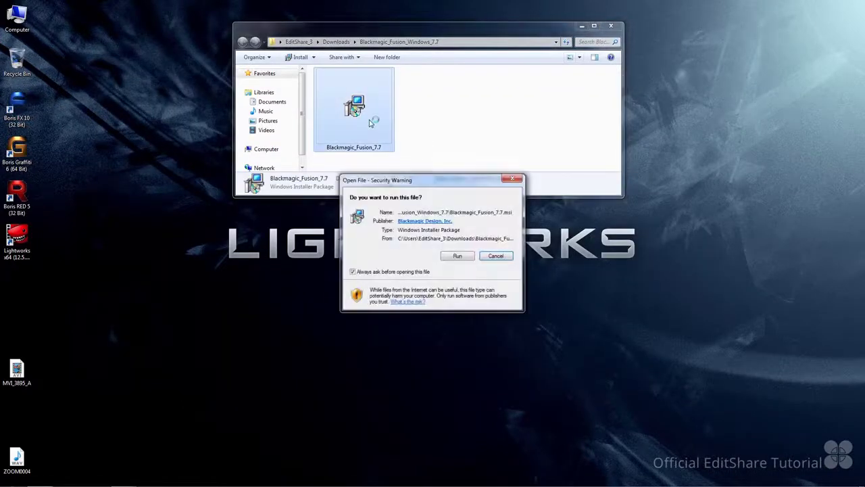
click(455, 256)
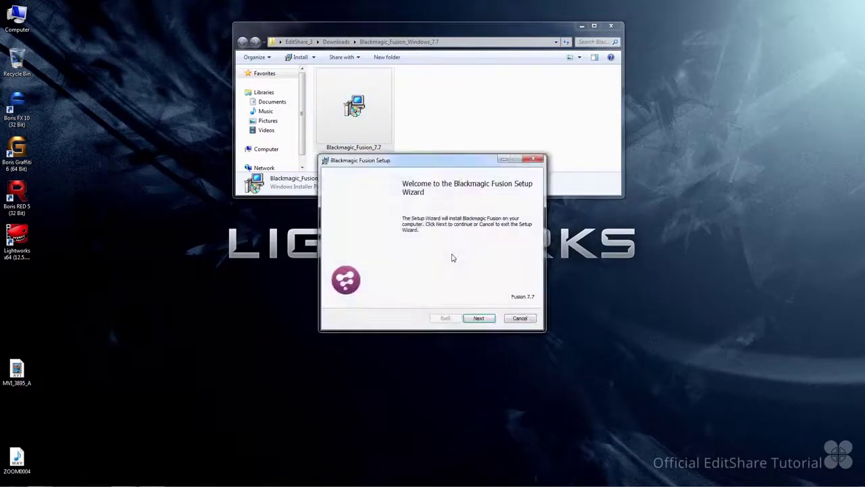
click(473, 321)
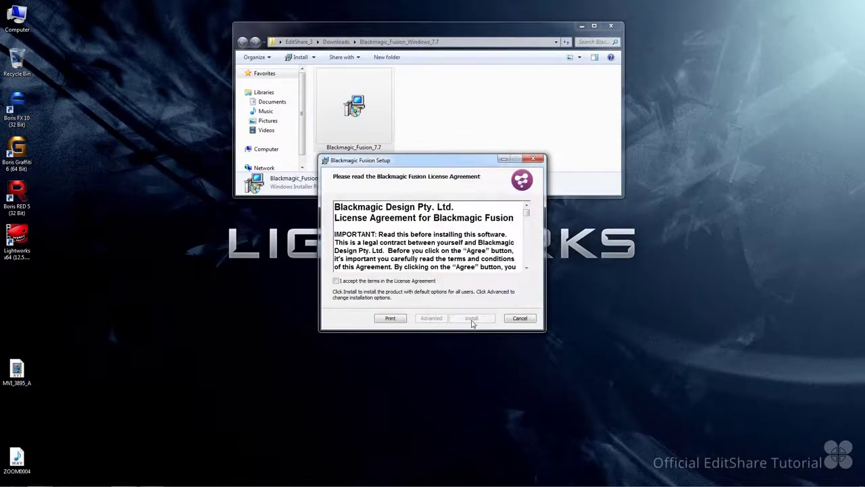
click(409, 282)
click(477, 318)
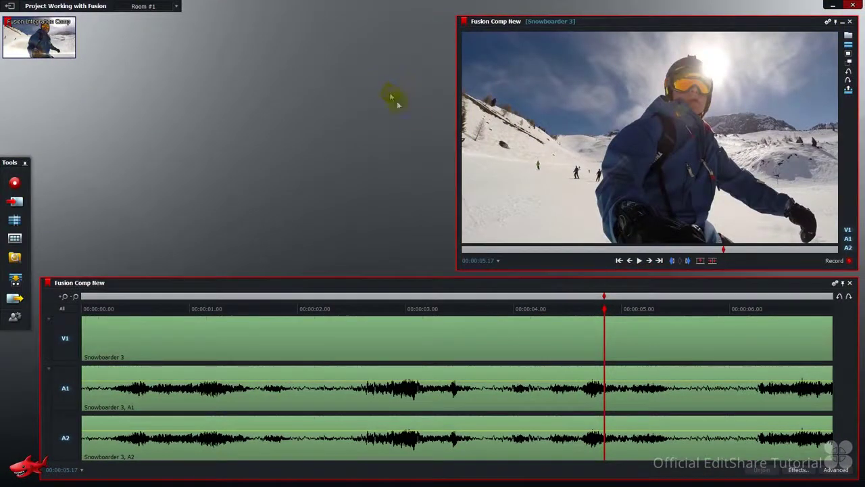
Apply the Video > Fusion effect to the Snowboarder 3 clip on track V1.
click(798, 469)
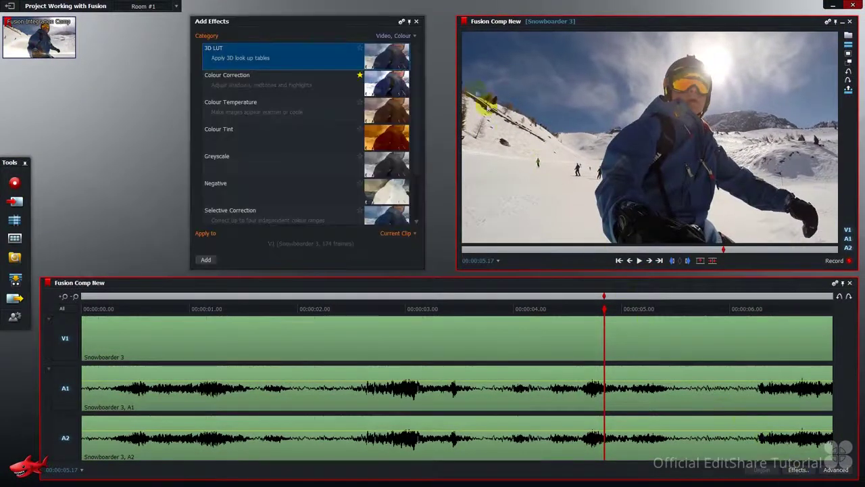
click(413, 38)
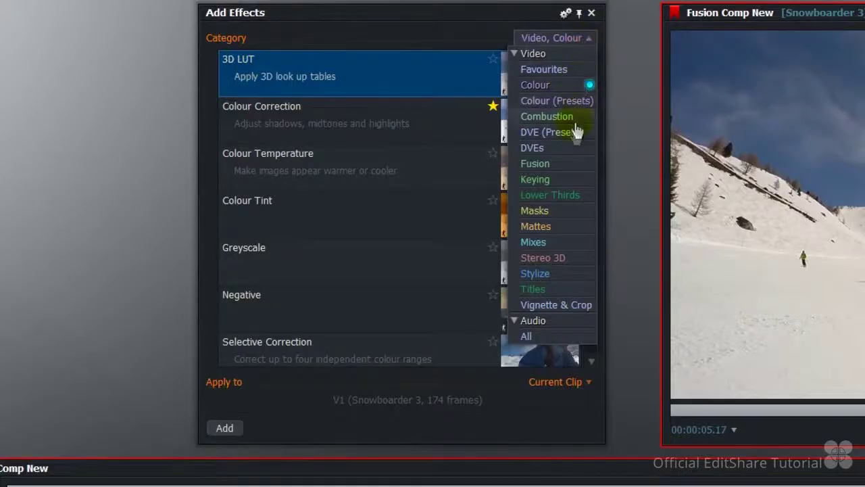
click(565, 165)
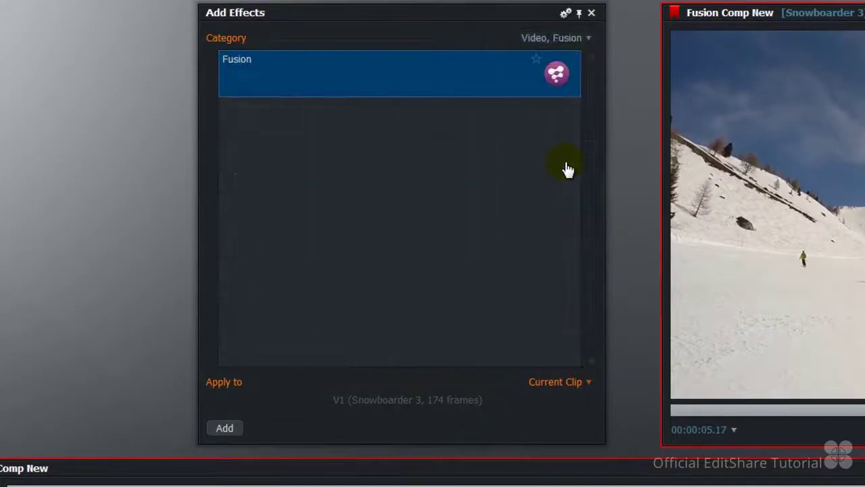
drag(551, 80, 555, 486)
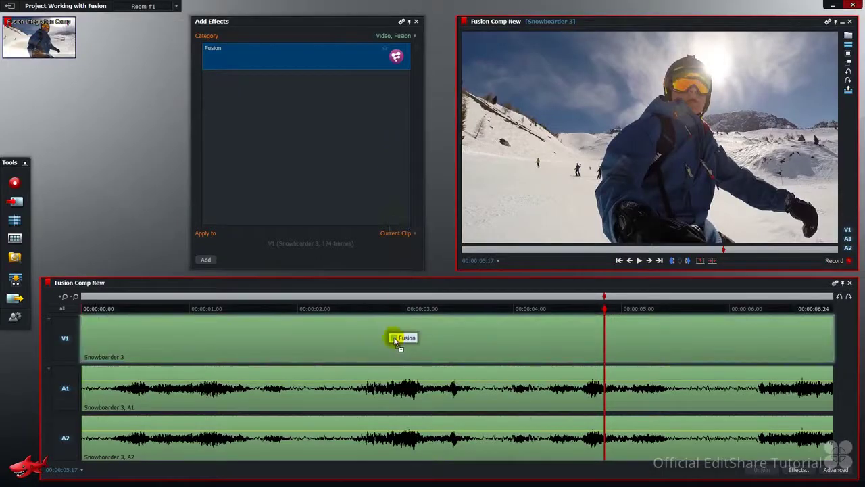
drag(396, 340, 396, 339)
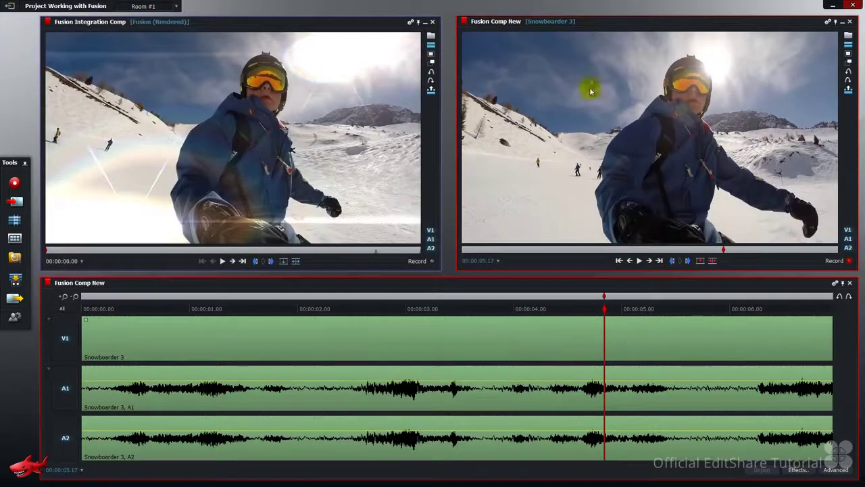
Scrub the clip back to about two seconds, then play through the rendered example's opening frames.
drag(596, 298, 471, 327)
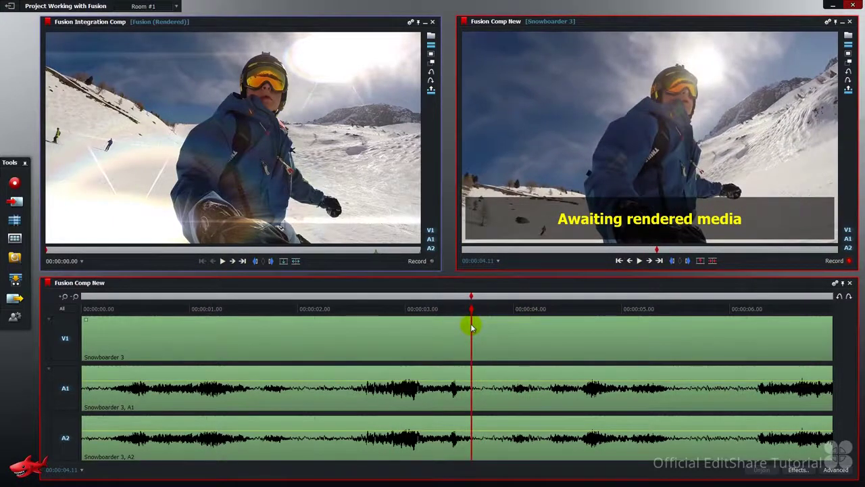
drag(471, 327, 470, 327)
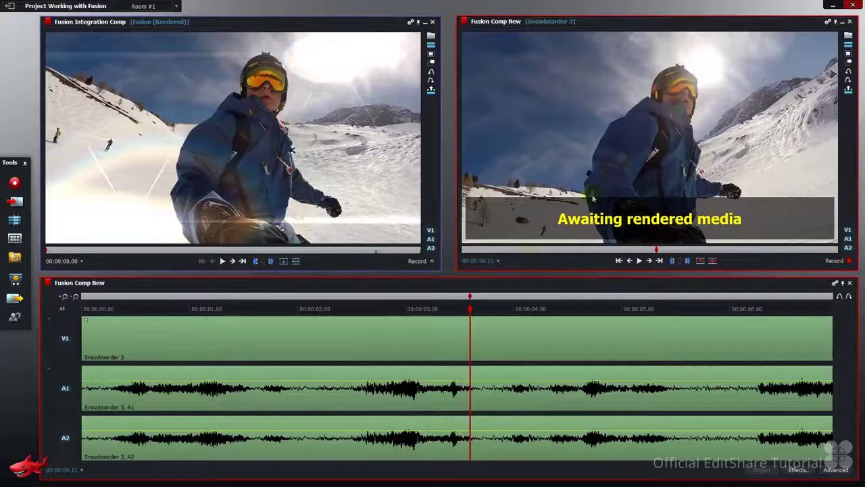
mouse_move(471, 312)
mouse_down()
mouse_move(349, 313)
mouse_move(457, 314)
mouse_up()
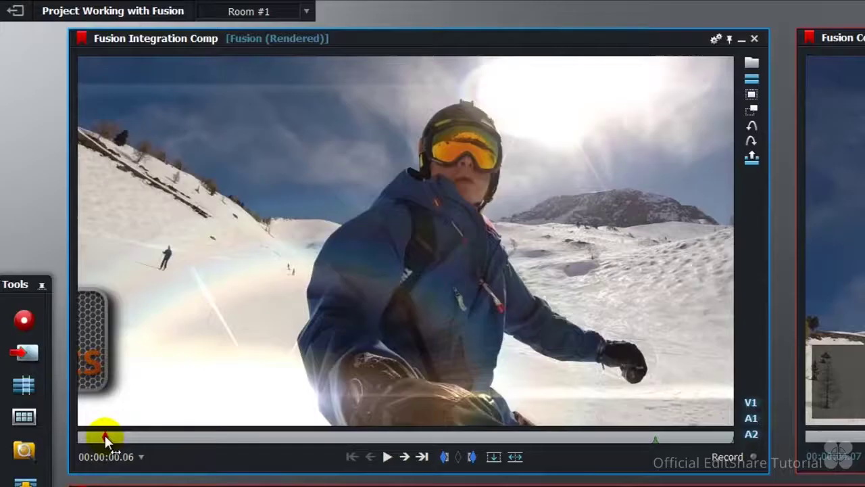
click(61, 249)
drag(107, 434, 392, 439)
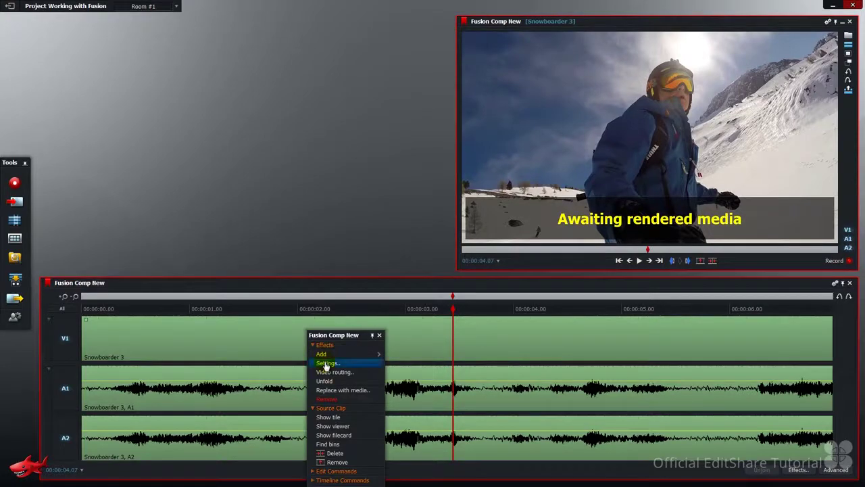
Launch Fusion from the Snowboarder 3 clip's Fusion effect settings.
click(326, 366)
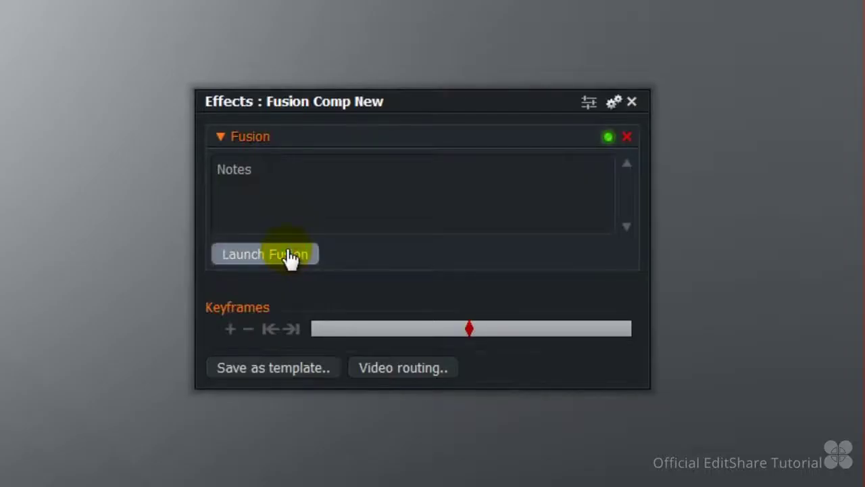
click(287, 255)
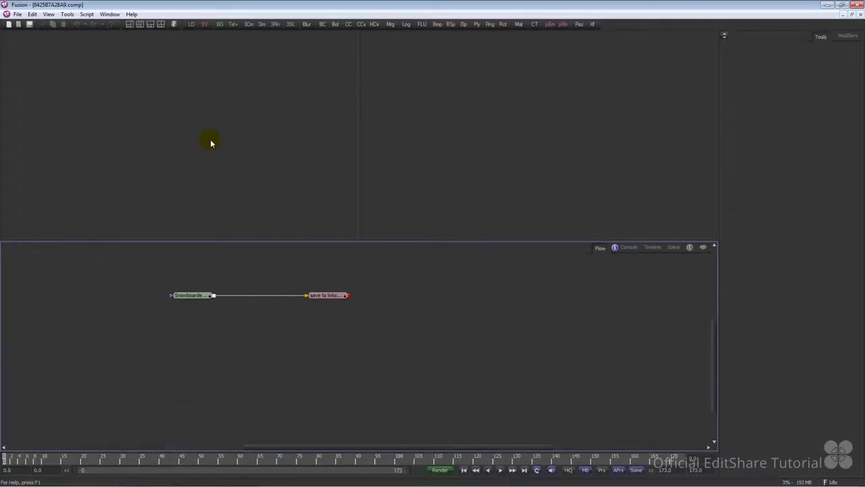
Show the Snowboarder loader in the left viewer and the save to lwks saver on the right, both fitted.
click(189, 295)
mouse_move(190, 300)
mouse_down()
mouse_move(194, 288)
mouse_move(196, 299)
mouse_up()
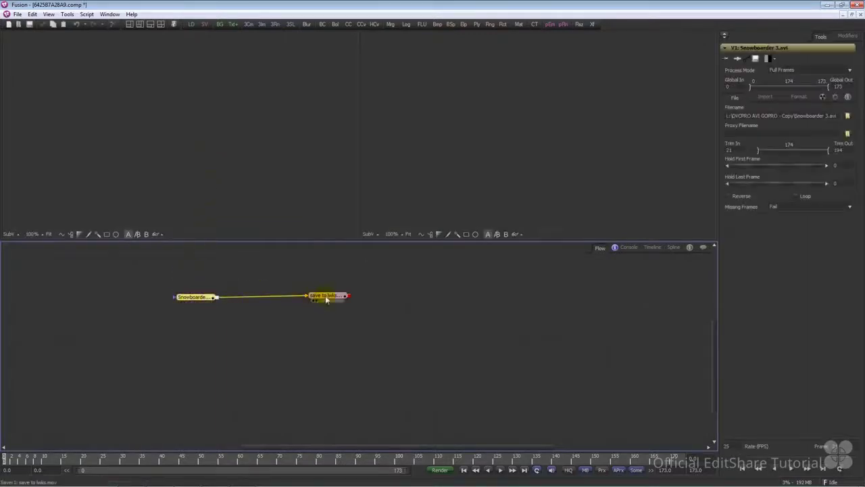
drag(326, 300, 342, 297)
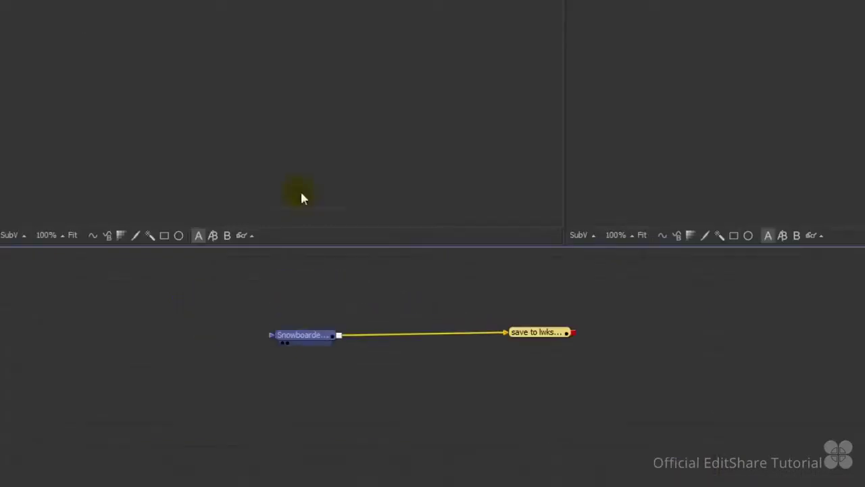
key(1)
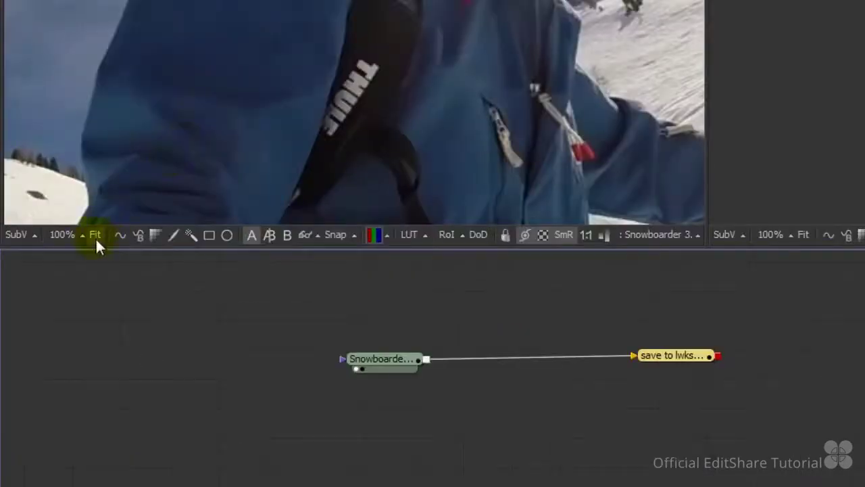
click(94, 235)
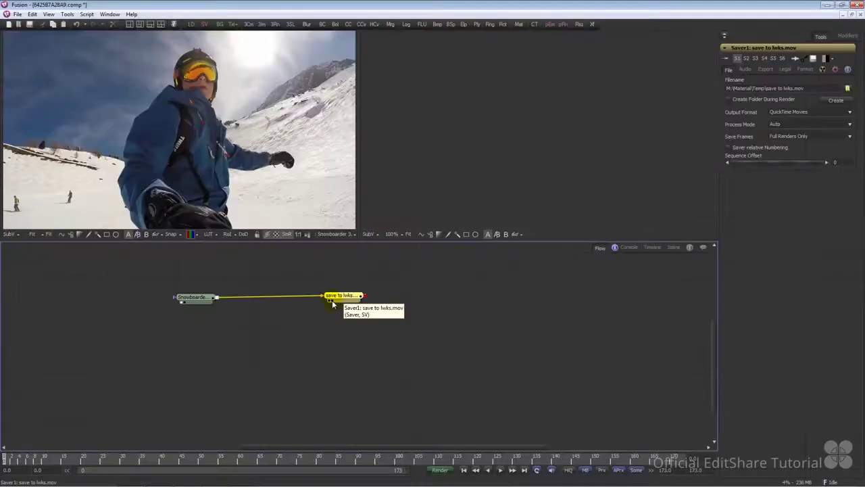
click(404, 258)
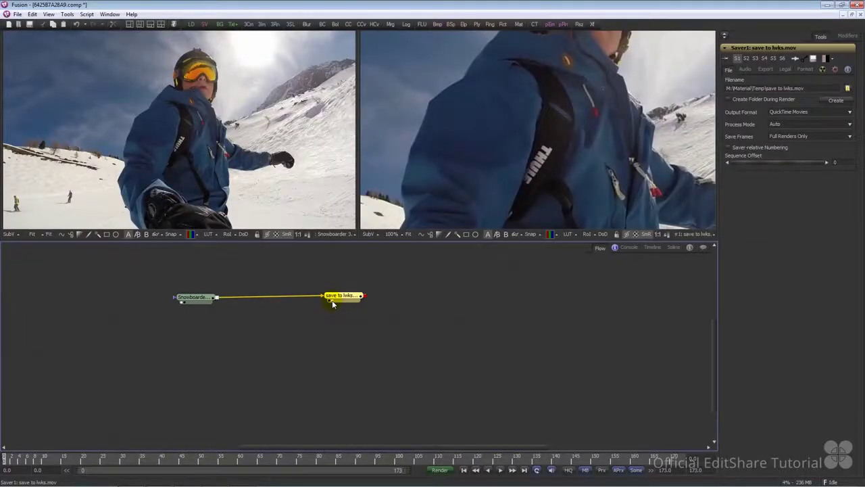
click(409, 234)
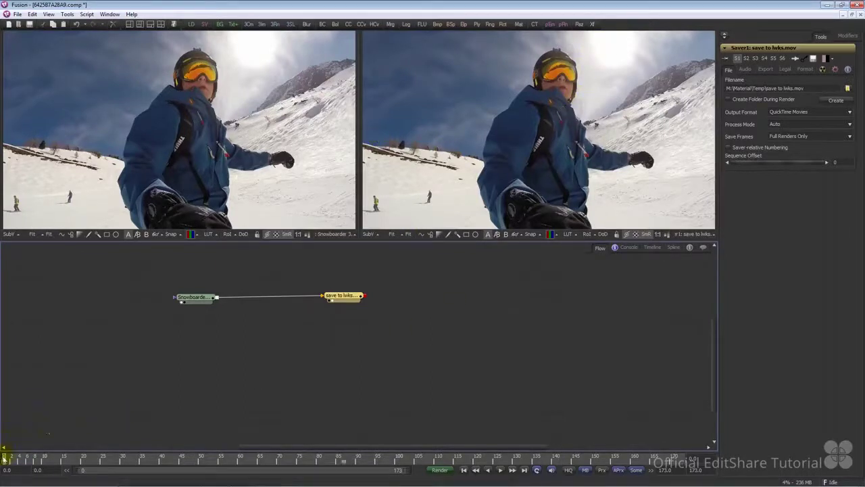
Insert a Tracking > Tracker node after the Snowboarder loader in the flow.
drag(5, 458, 280, 458)
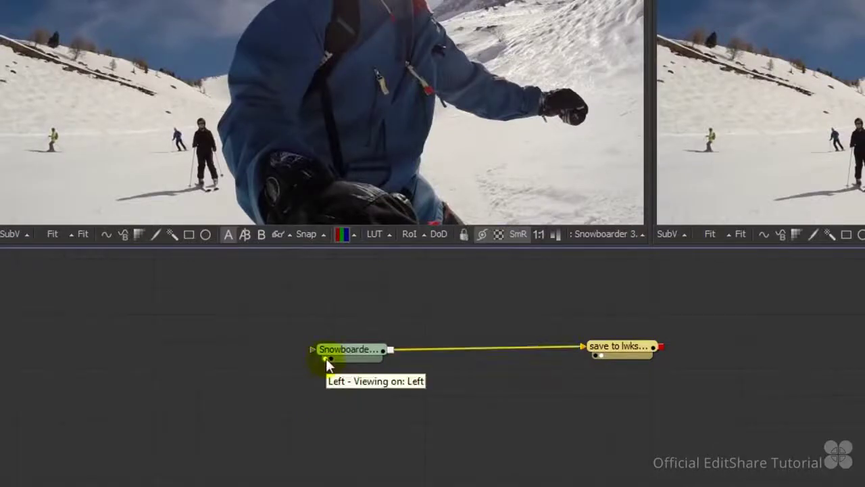
click(326, 357)
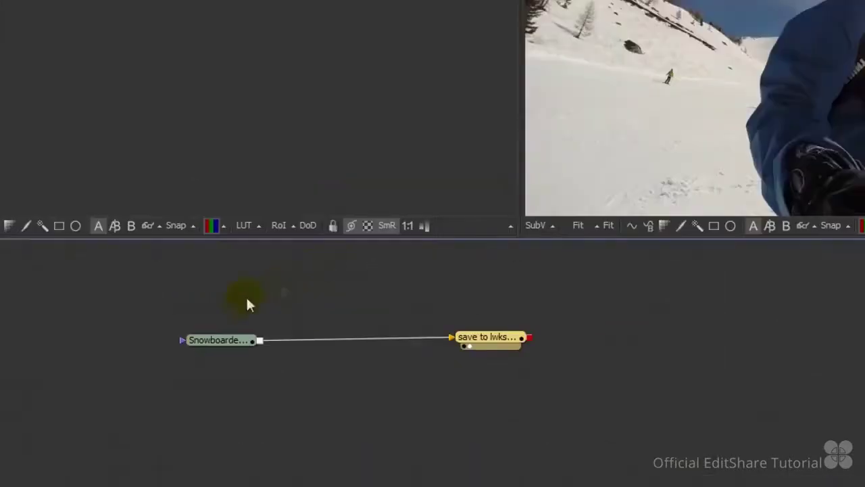
click(200, 297)
right_click(200, 296)
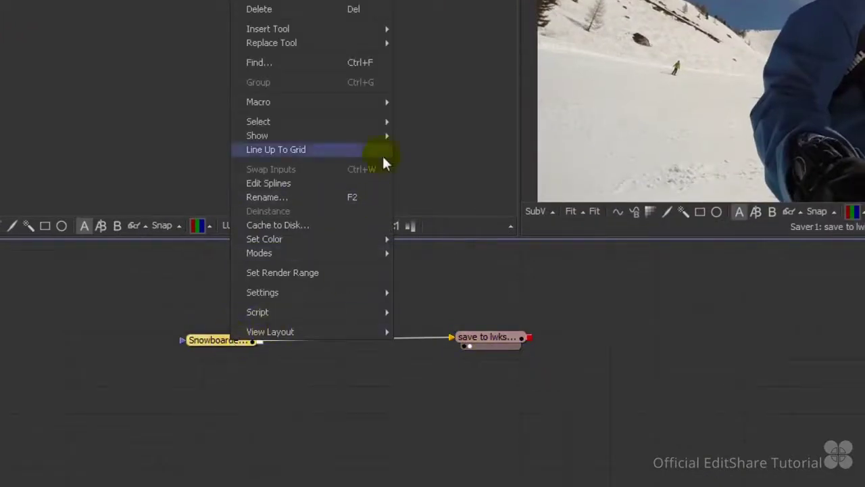
mouse_move(386, 29)
mouse_move(443, 398)
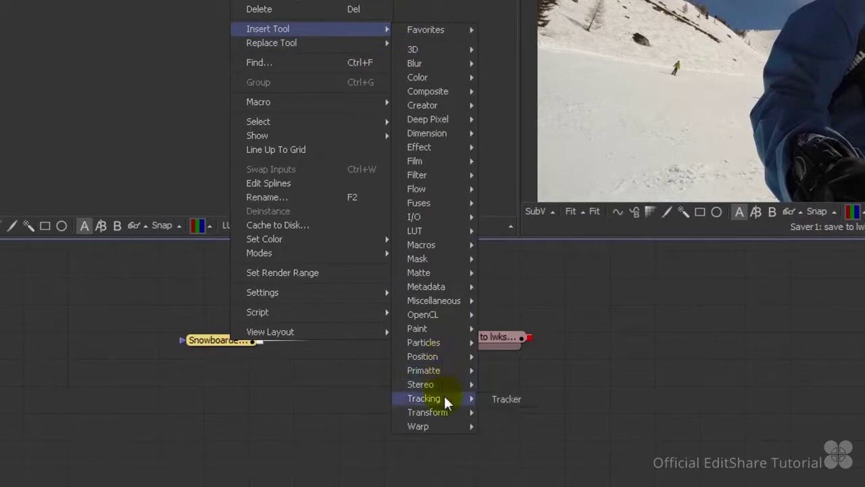
click(506, 399)
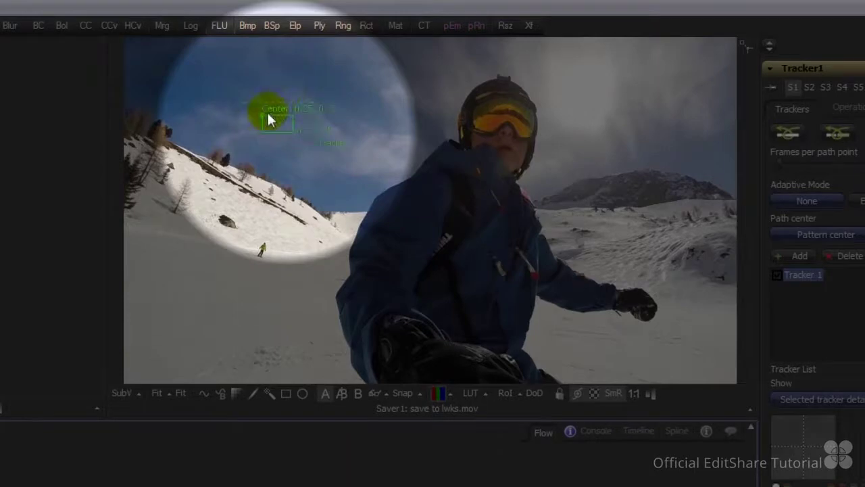
Place Tracker1's enlarged pattern and taller, narrower search box on the sun, then track forward.
click(262, 113)
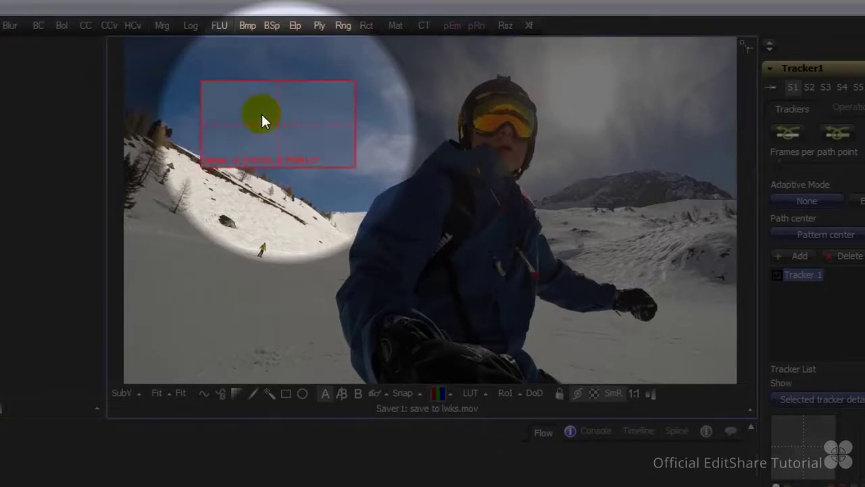
drag(262, 115, 573, 87)
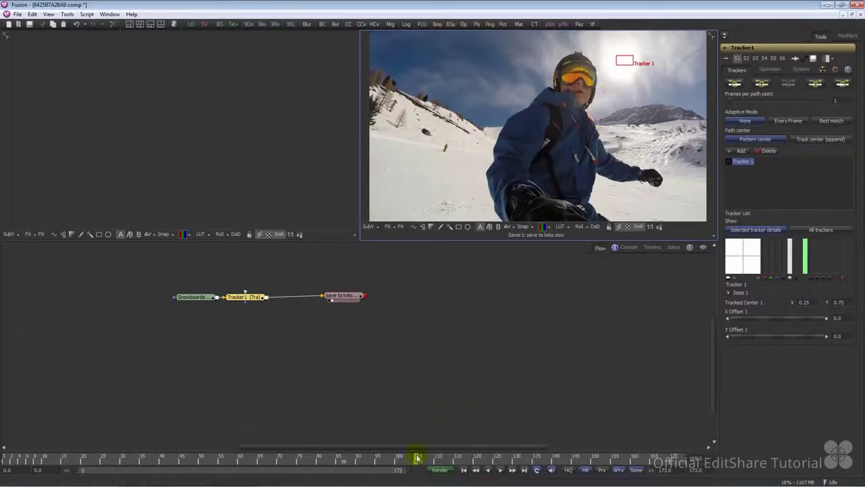
drag(419, 460, 5, 458)
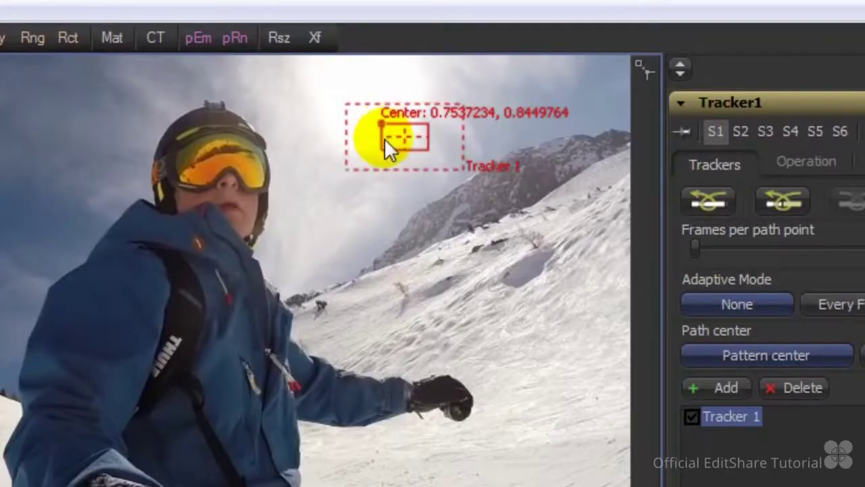
mouse_move(383, 145)
mouse_down()
mouse_move(394, 145)
mouse_move(384, 166)
mouse_move(356, 160)
mouse_move(357, 173)
mouse_move(357, 160)
mouse_move(387, 157)
mouse_move(399, 142)
mouse_up()
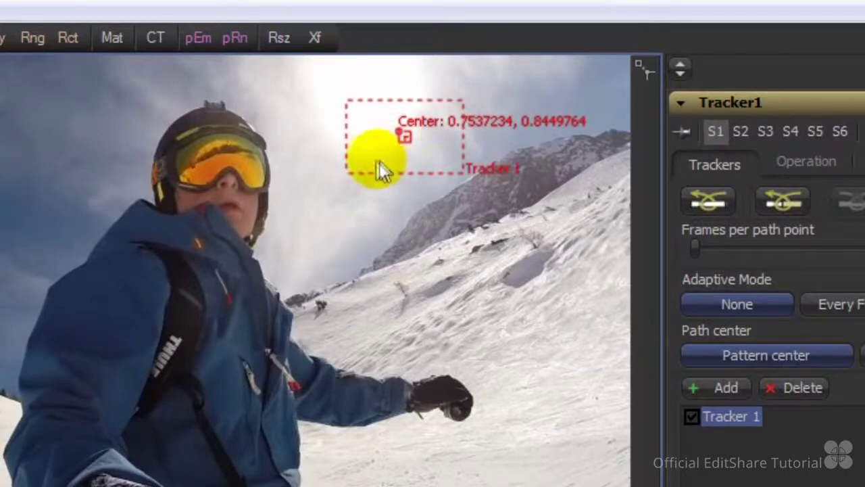
drag(351, 170, 342, 185)
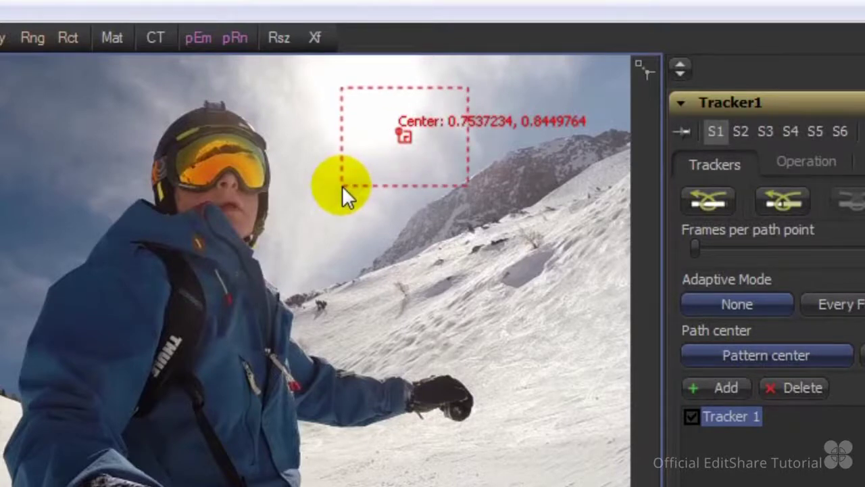
drag(342, 185, 342, 185)
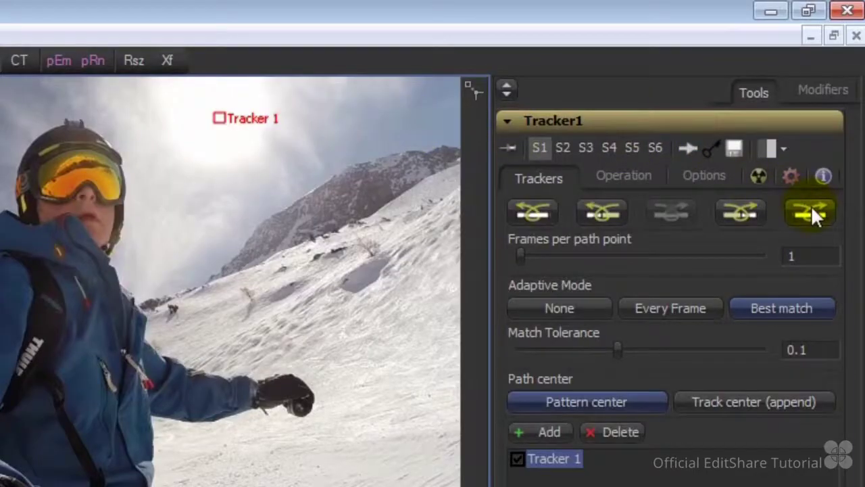
click(843, 83)
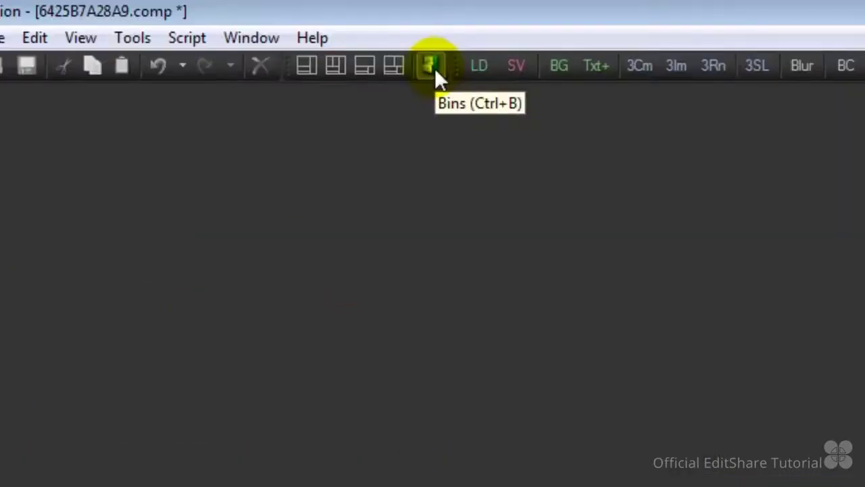
Find the LensFlares templates in Bins and drag Lens_Flare_V28 into the flow.
click(431, 65)
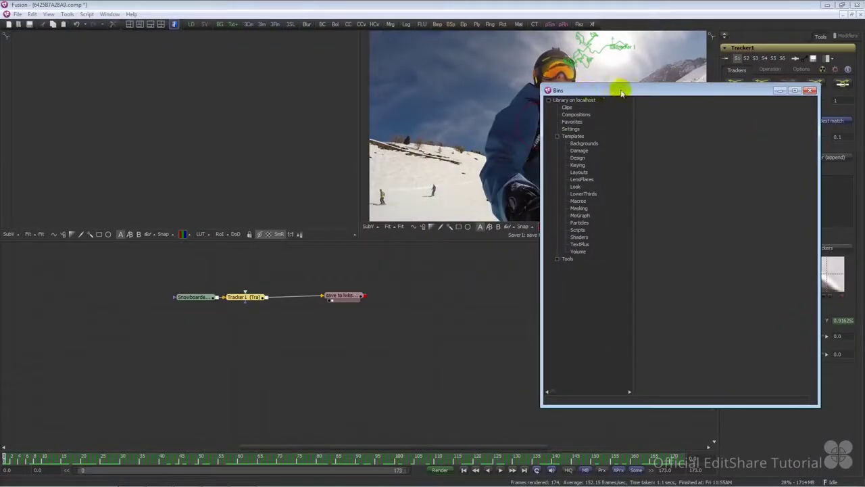
click(573, 137)
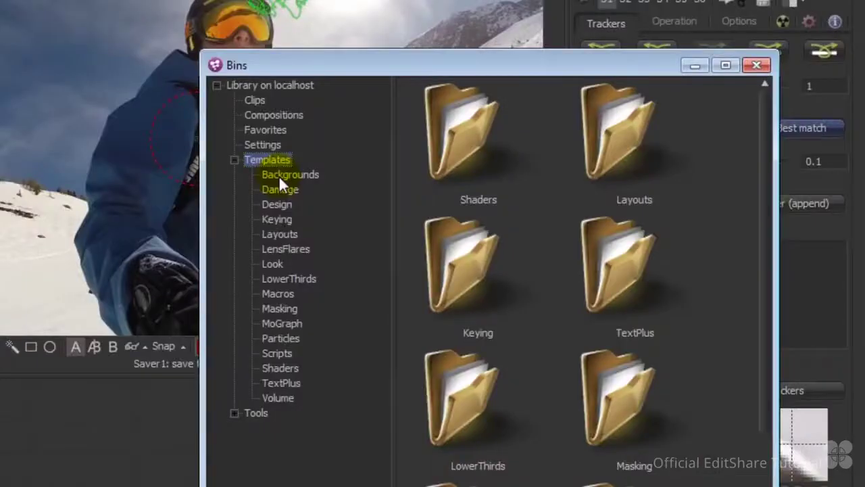
click(580, 143)
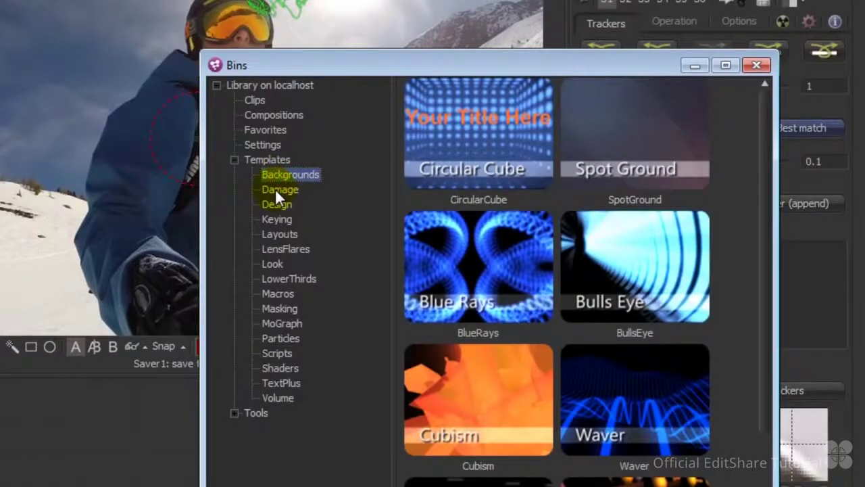
click(276, 190)
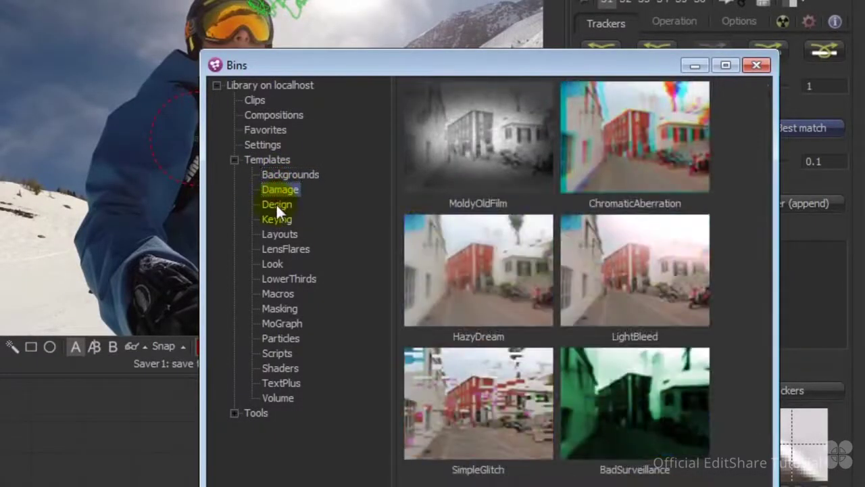
click(276, 203)
click(276, 219)
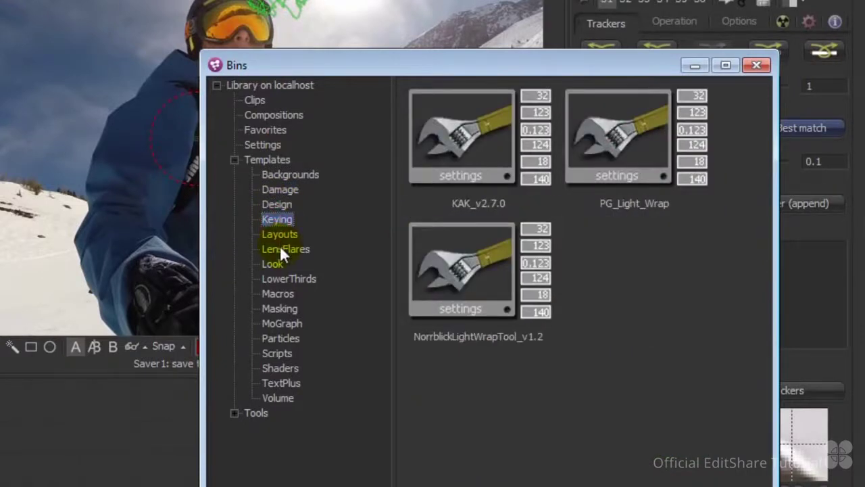
click(281, 250)
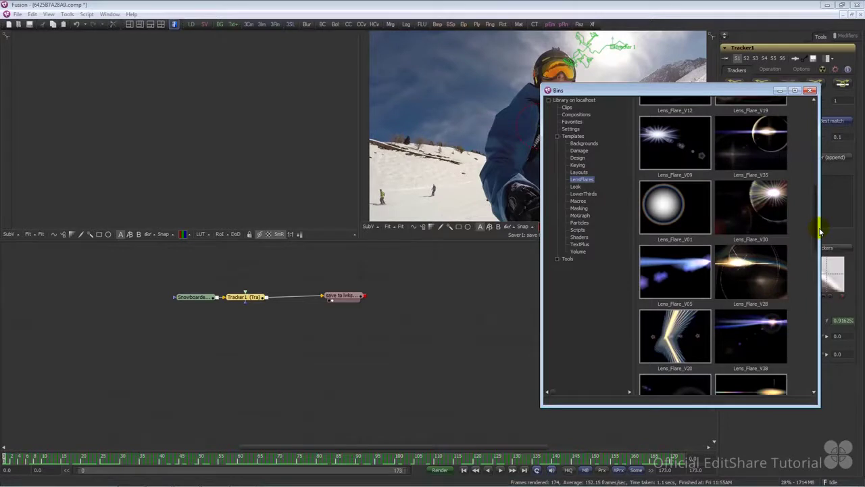
click(755, 269)
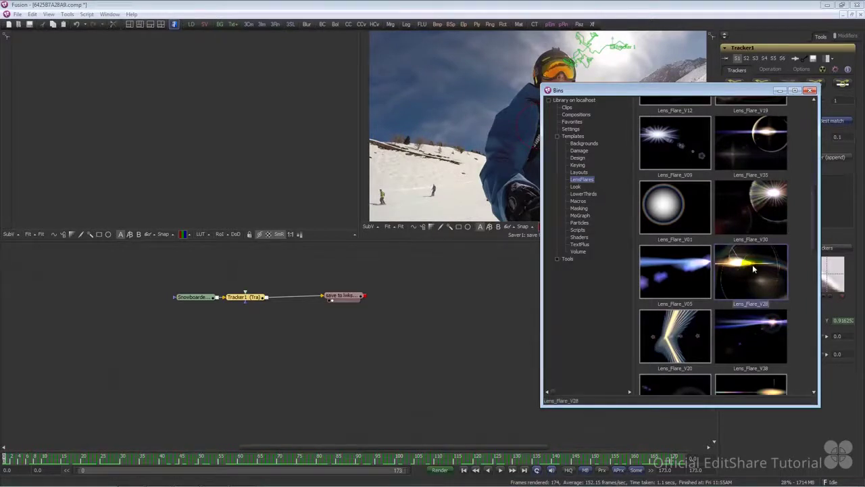
drag(755, 269, 274, 348)
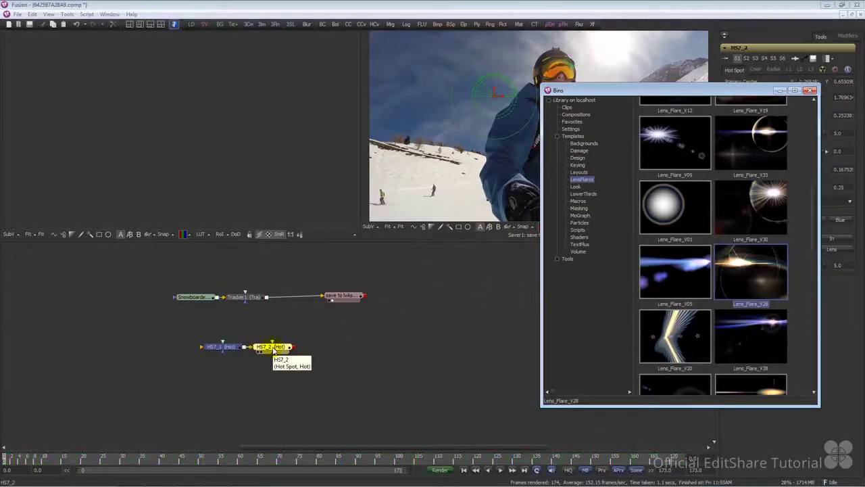
Put away the Bins window and disconnect Tracker1 from the save to lwks.mov saver.
click(780, 91)
drag(330, 329, 309, 333)
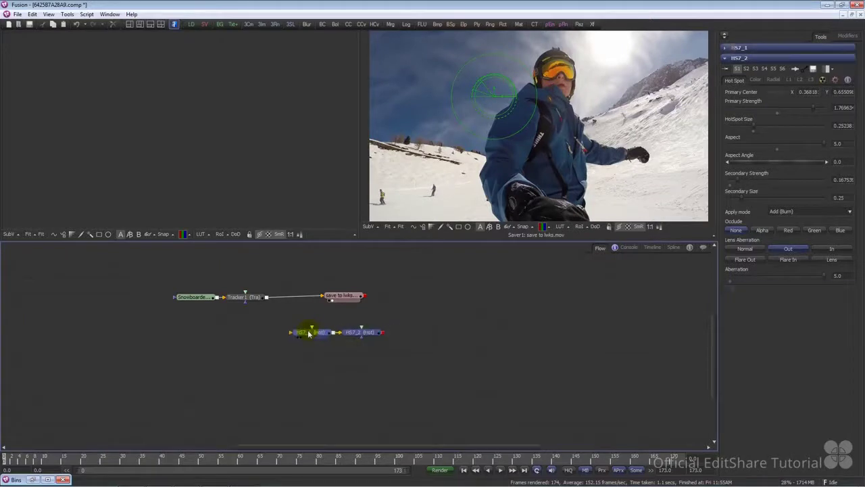
click(293, 335)
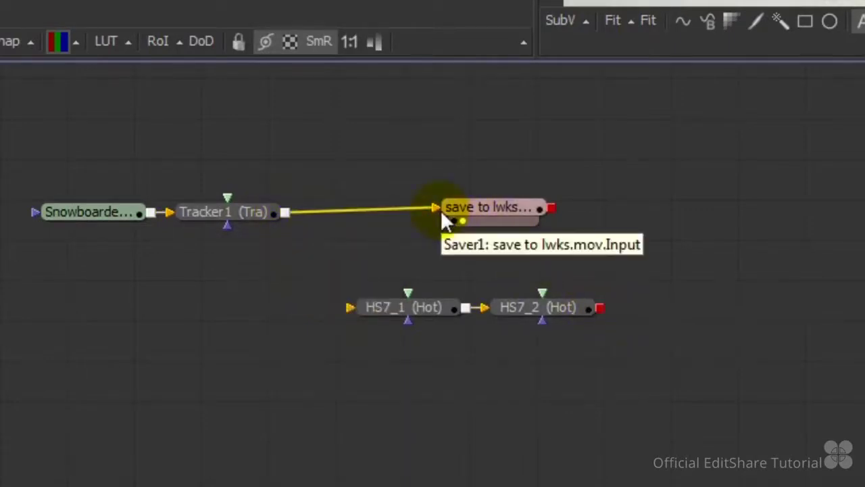
drag(438, 207, 425, 179)
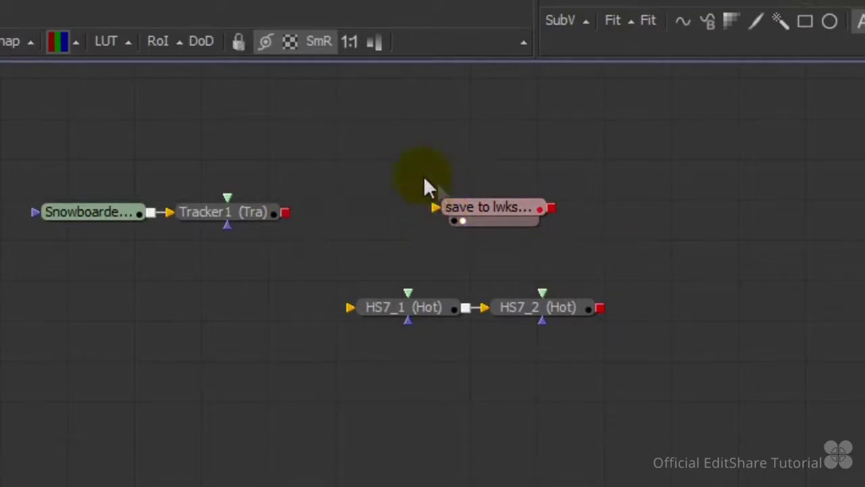
Wire Tracker1 into HS7_1 and HS7_2 into the lwks.mov saver, then hide the right viewer.
drag(488, 211, 777, 219)
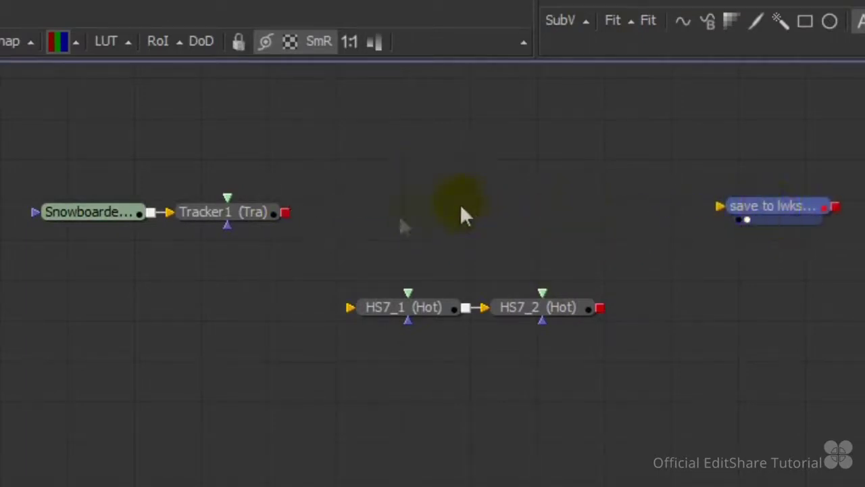
drag(285, 213, 348, 310)
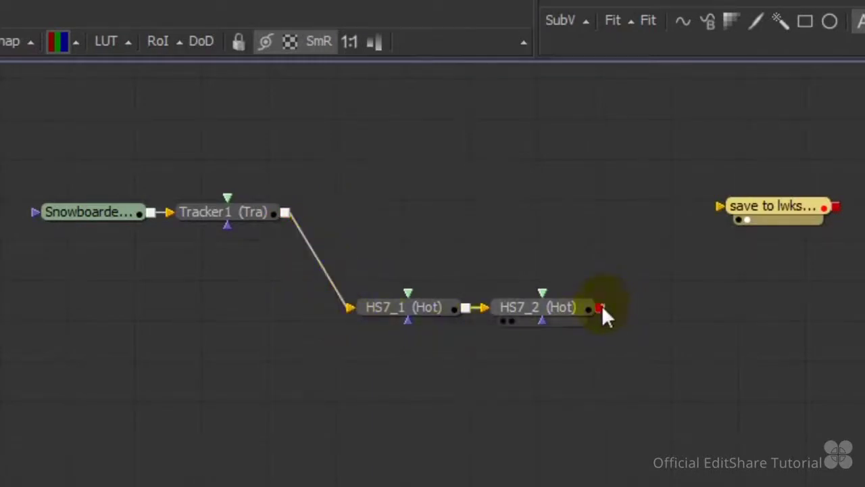
drag(602, 307, 718, 211)
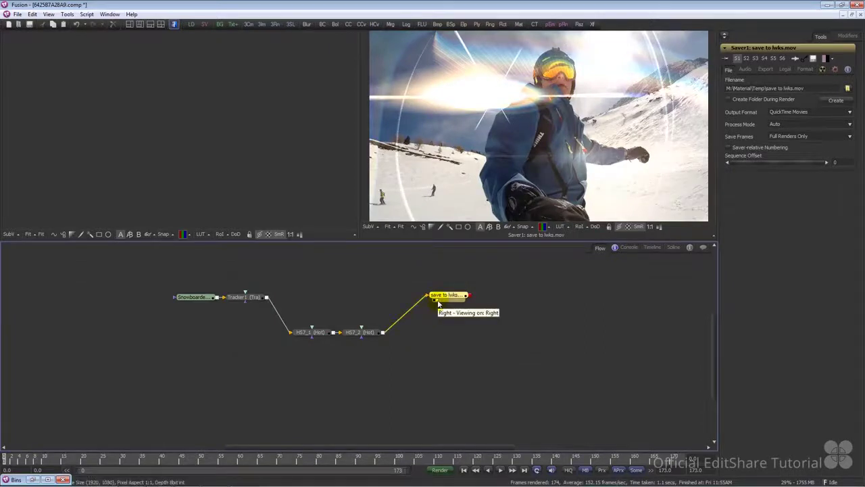
click(437, 302)
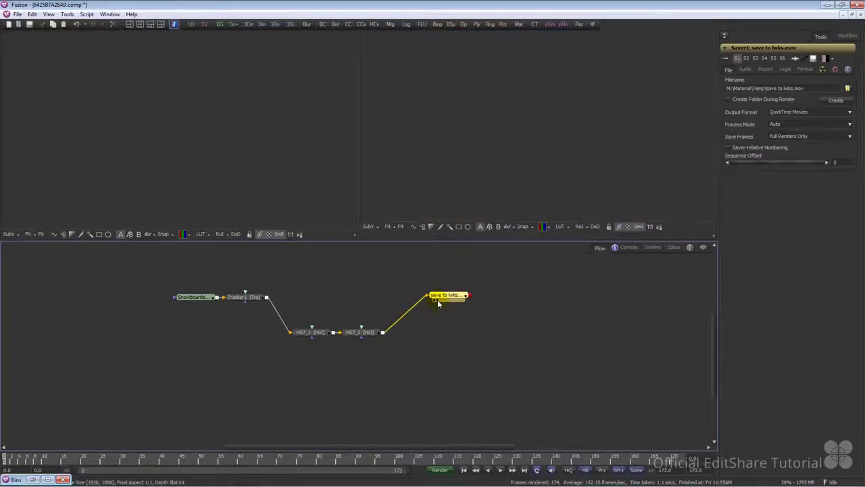
Restore the saver result in the right viewer and inspect HS7_1's and HS7_2's Hot Spot settings.
click(437, 300)
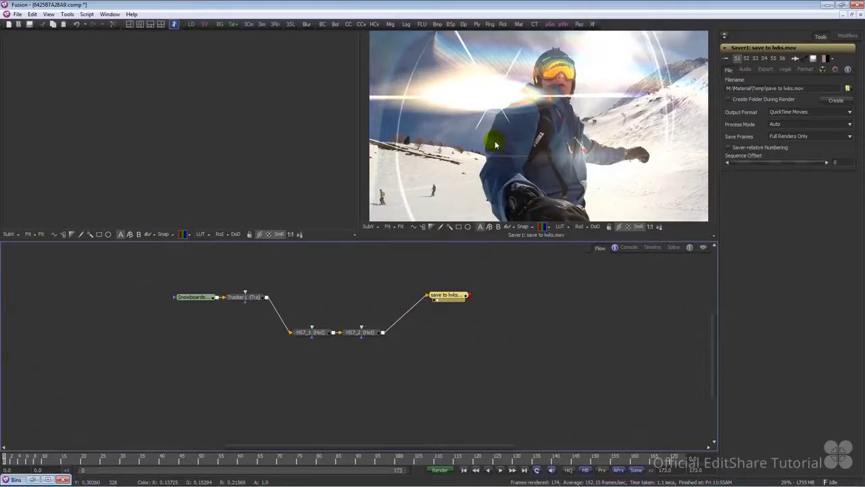
click(313, 332)
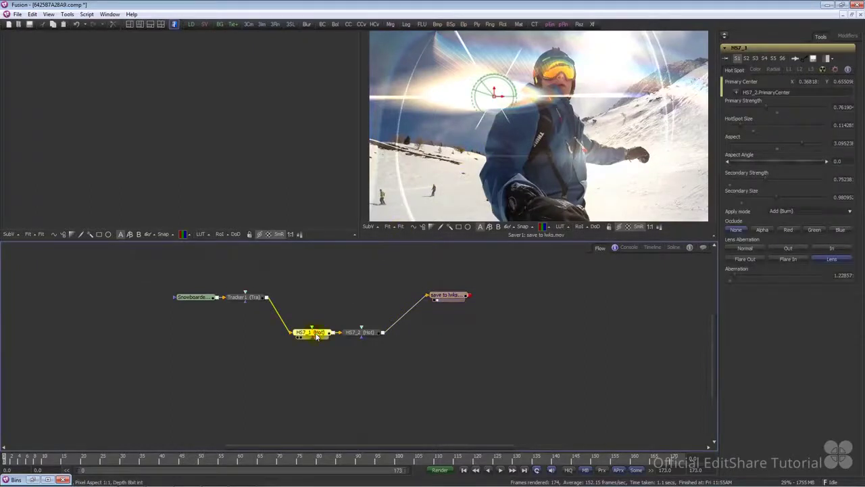
click(358, 334)
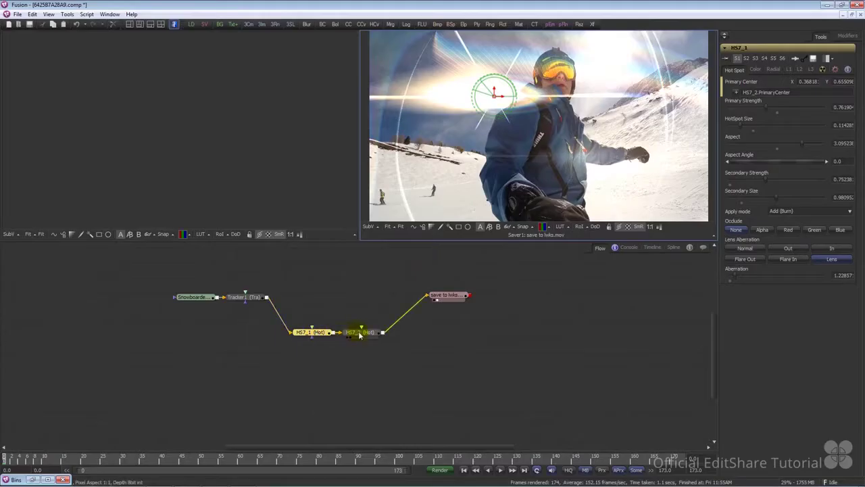
click(361, 333)
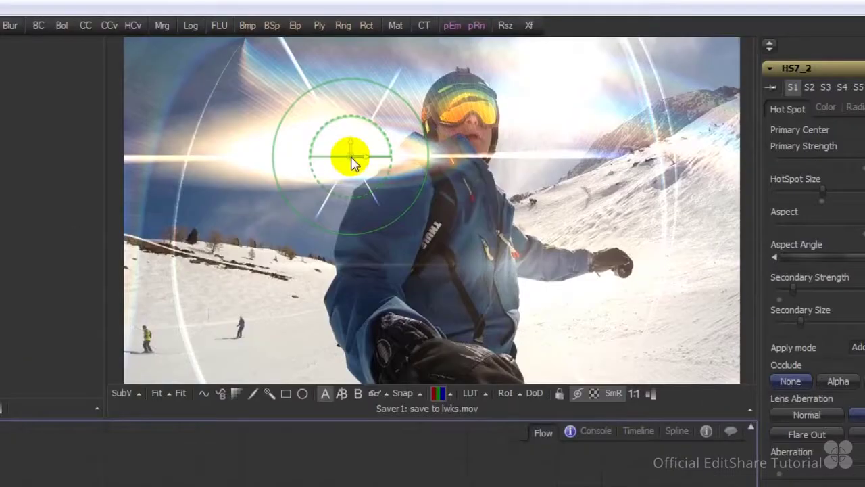
Place the flare on the snowboarder's helmet and set HS7_2's HotSpot Size to about 0.15.
drag(350, 160, 595, 93)
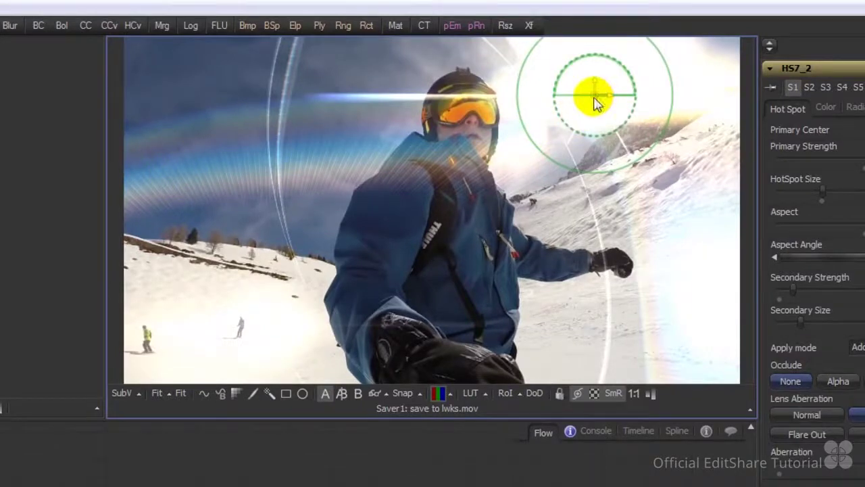
drag(598, 102, 573, 78)
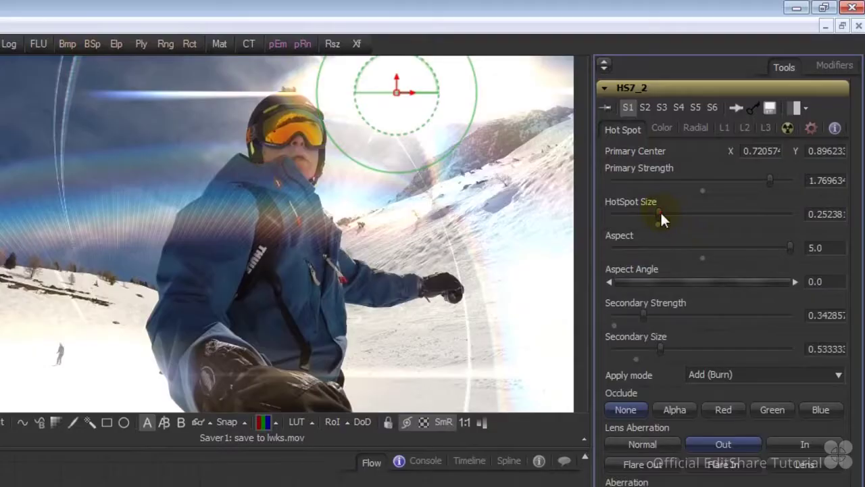
drag(660, 211, 736, 214)
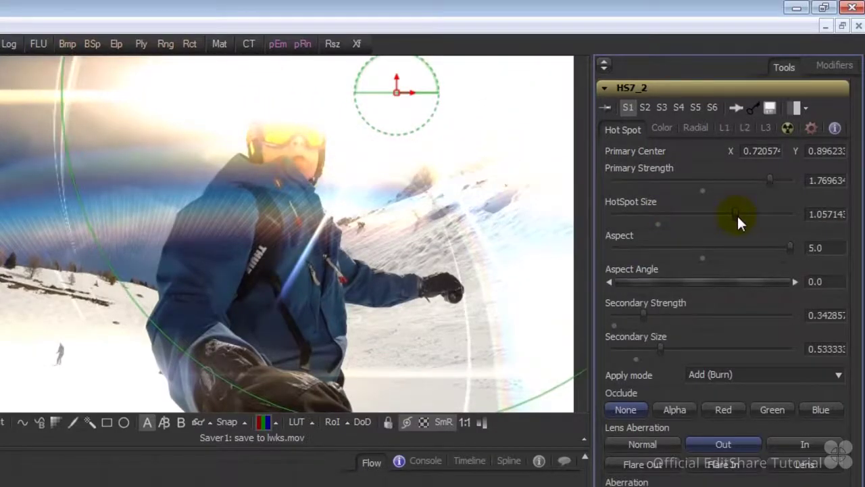
drag(737, 214, 640, 215)
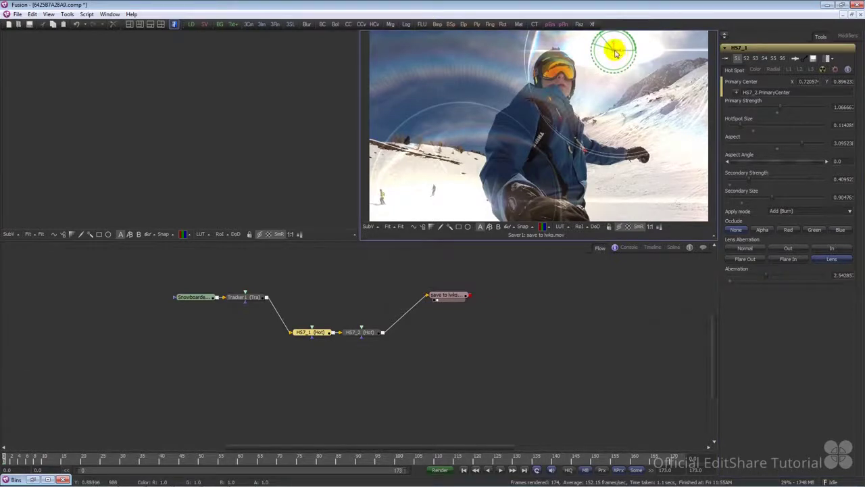
click(374, 332)
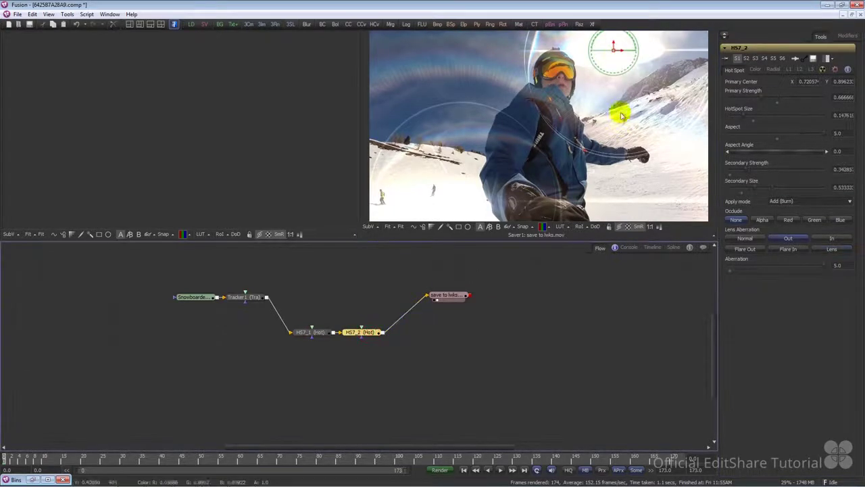
Connect HS7_2's Primary Center to Tracker1's path Position, then scrub to confirm the flare follows.
drag(615, 52, 611, 51)
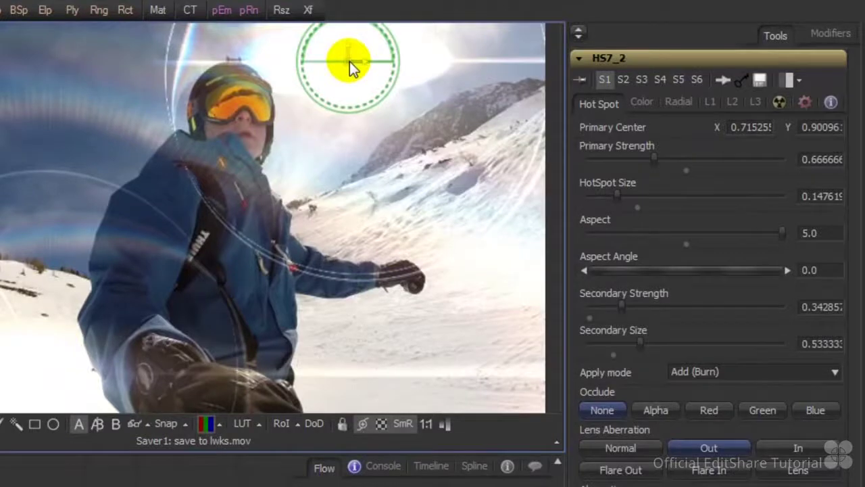
right_click(352, 67)
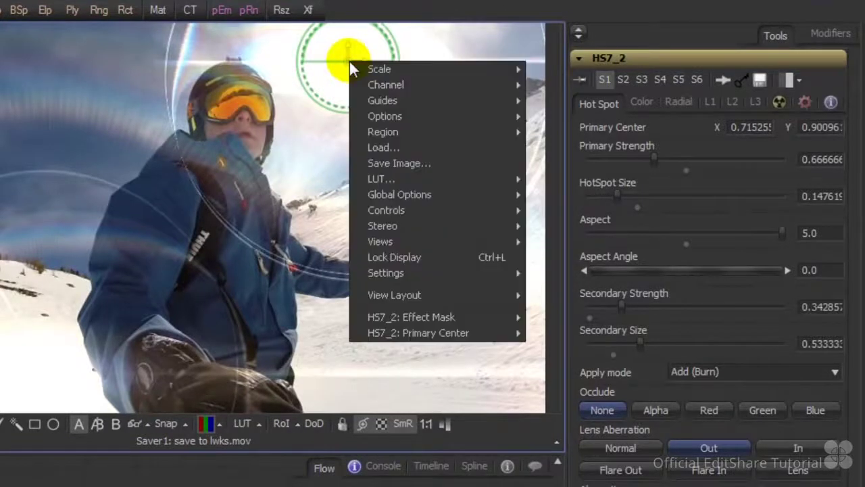
mouse_move(370, 334)
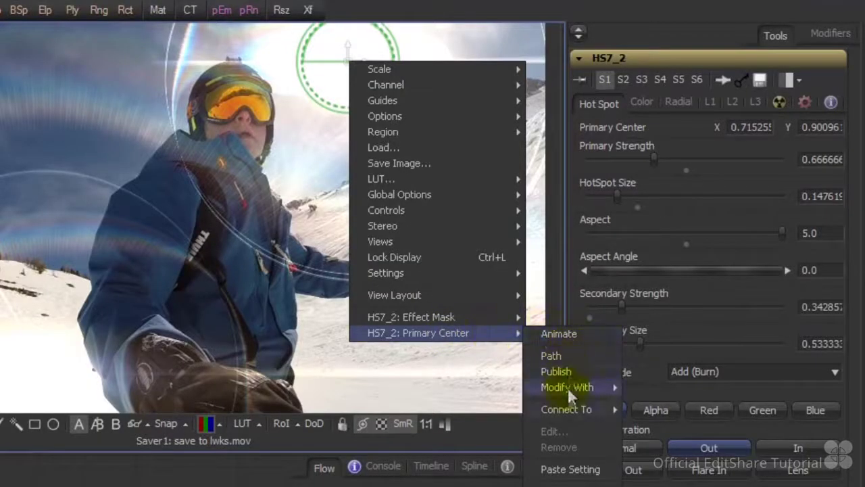
mouse_move(620, 414)
mouse_move(658, 427)
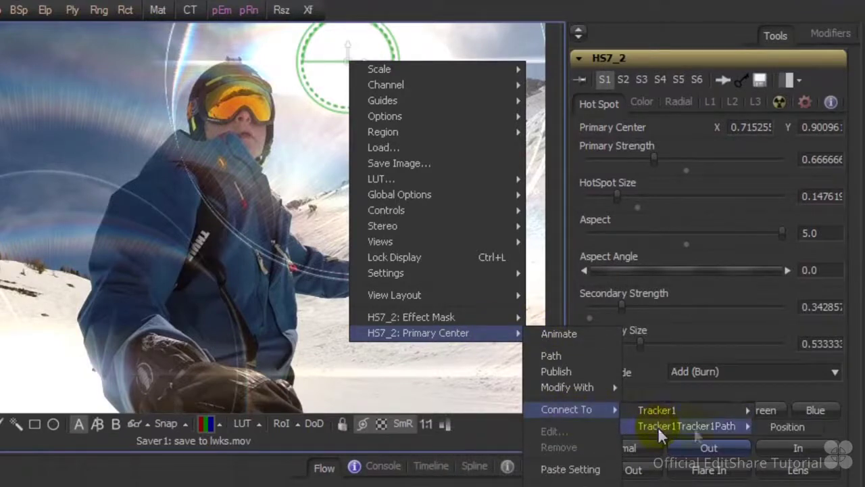
click(783, 427)
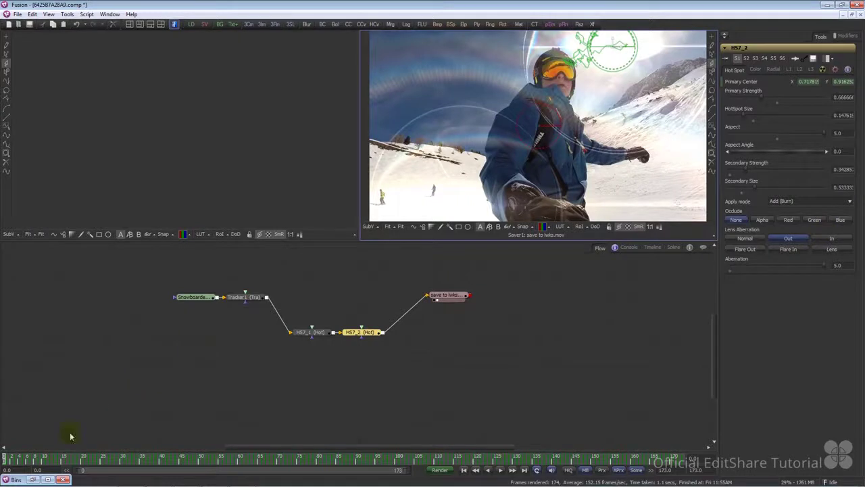
drag(4, 460, 637, 460)
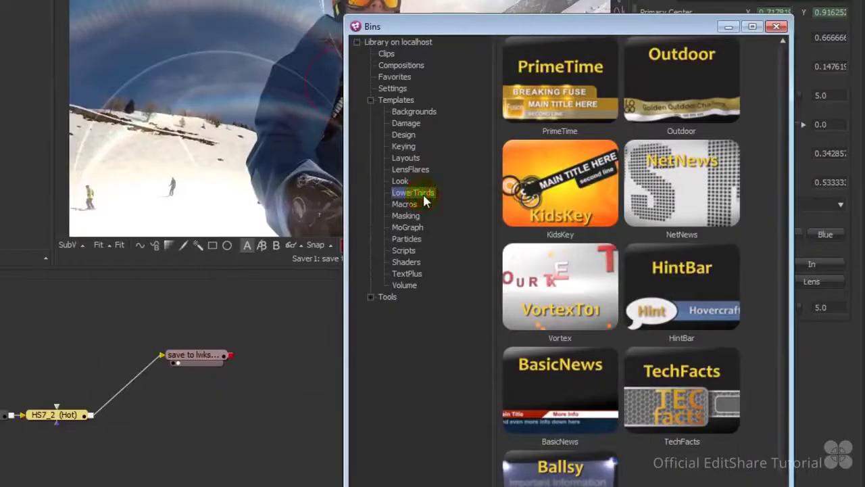
Add the TechFacts lower-third template from the LowerThirds bin into the flow below the flares.
click(682, 396)
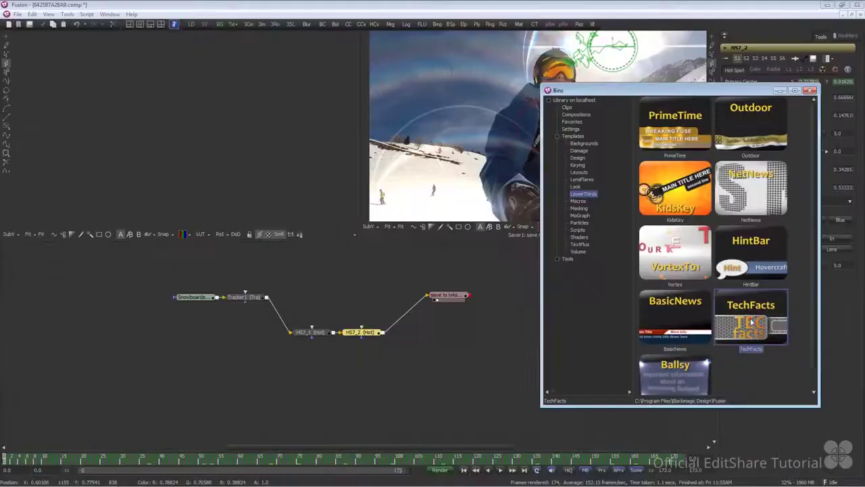
drag(752, 322, 358, 369)
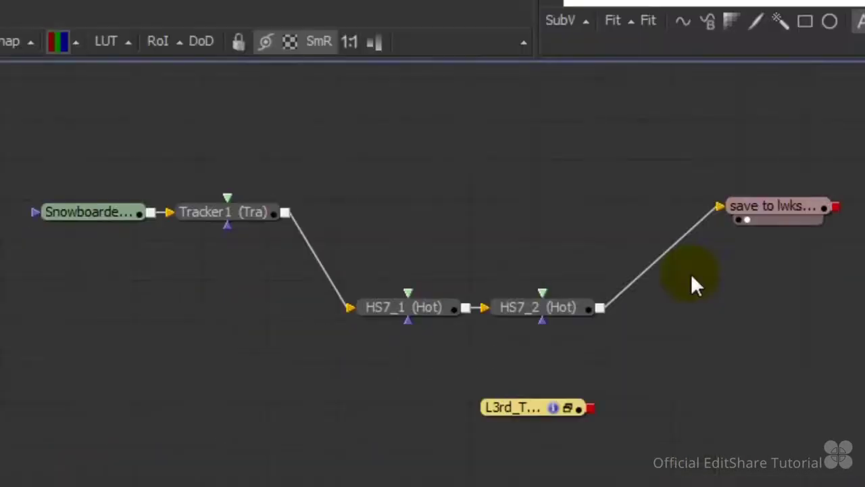
drag(691, 273, 301, 348)
Group HS7_1 and HS7_2 together and rename the group FLARE.
click(392, 308)
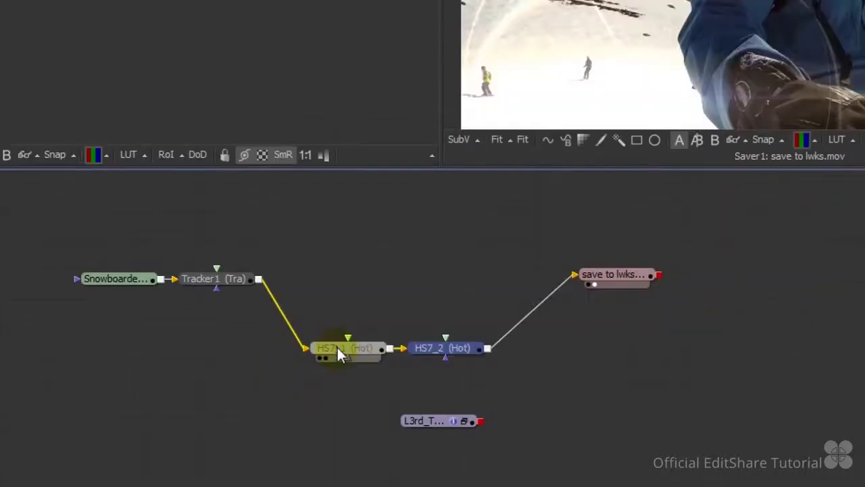
right_click(338, 347)
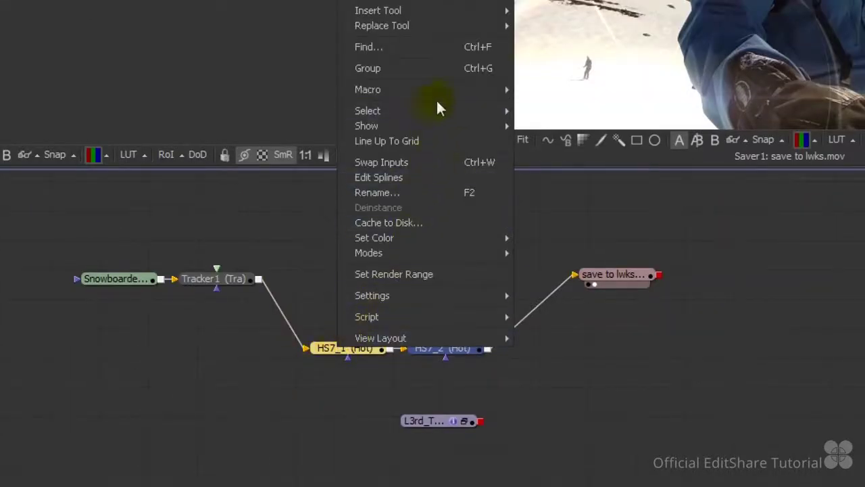
click(438, 71)
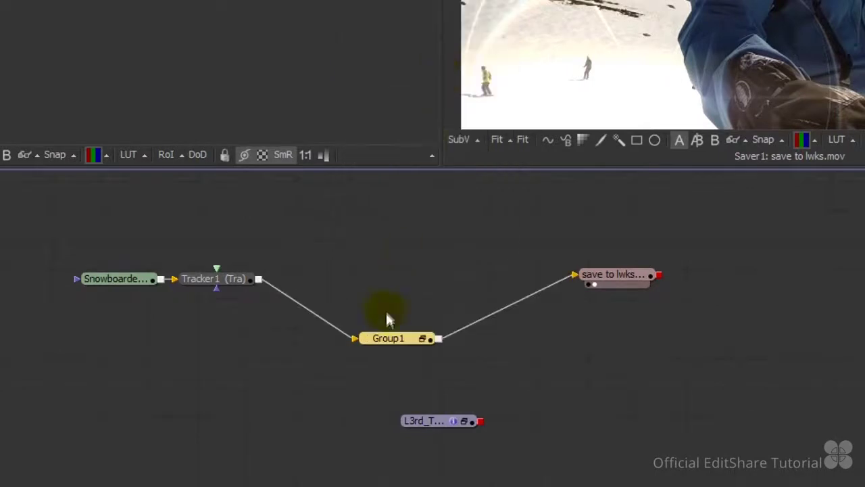
click(388, 340)
right_click(388, 338)
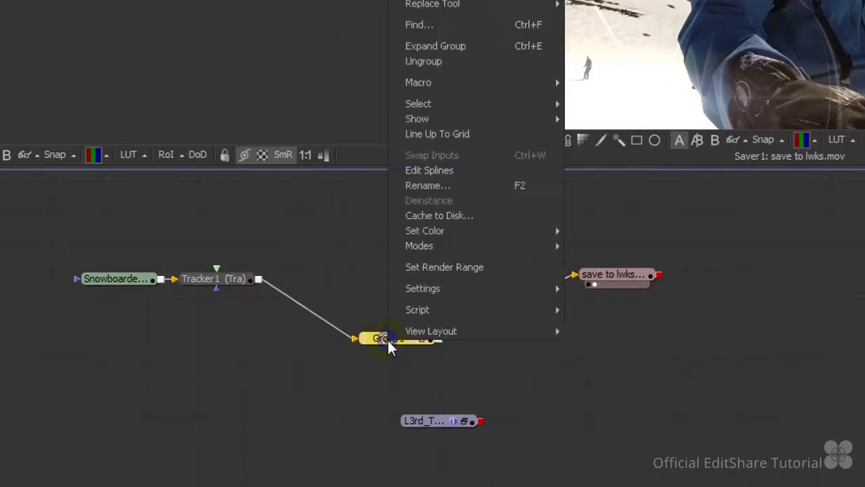
click(440, 185)
text(FLARE)
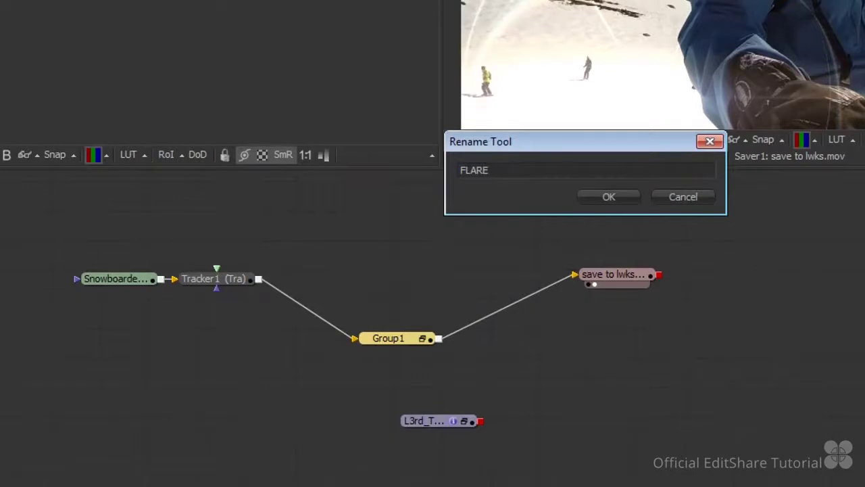
key(Return)
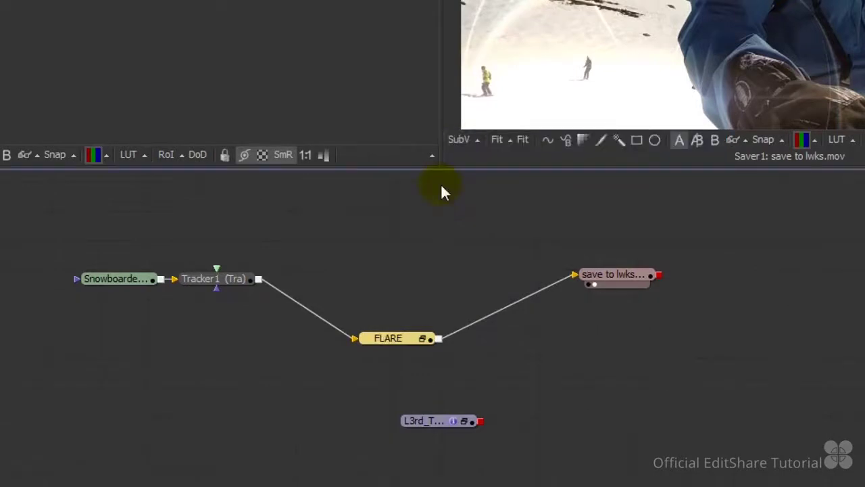
Expand, resize and re-collapse the FLARE group, then view the lower third in the left viewer.
click(426, 338)
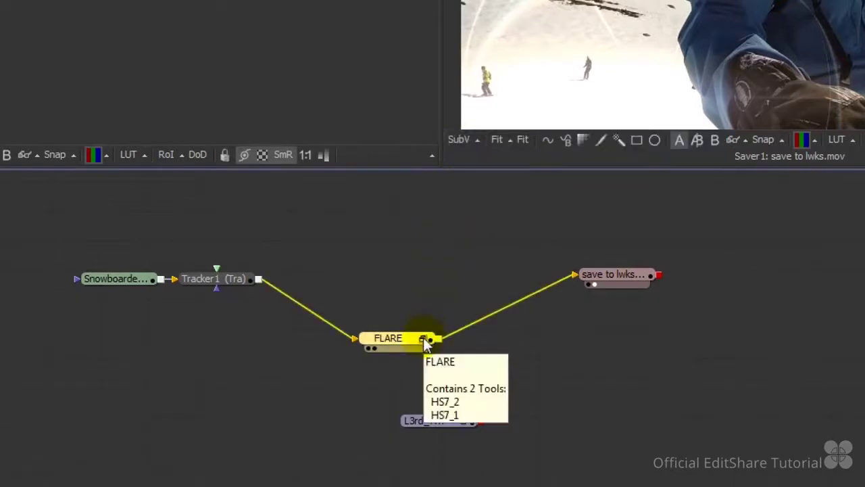
click(423, 338)
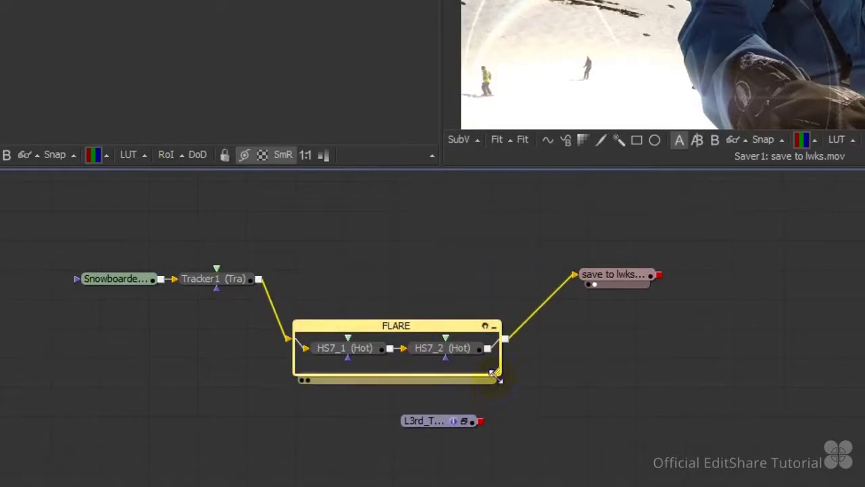
drag(497, 376, 646, 449)
mouse_move(574, 347)
mouse_down()
mouse_move(556, 296)
mouse_move(560, 349)
mouse_up()
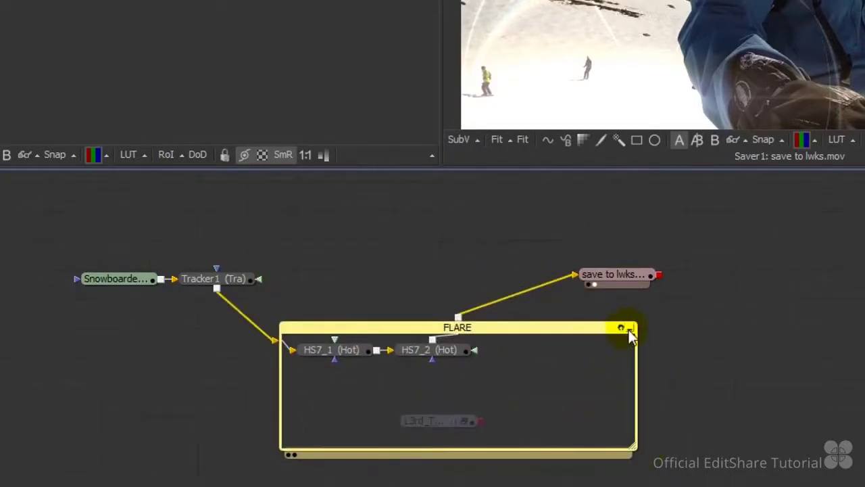
click(629, 329)
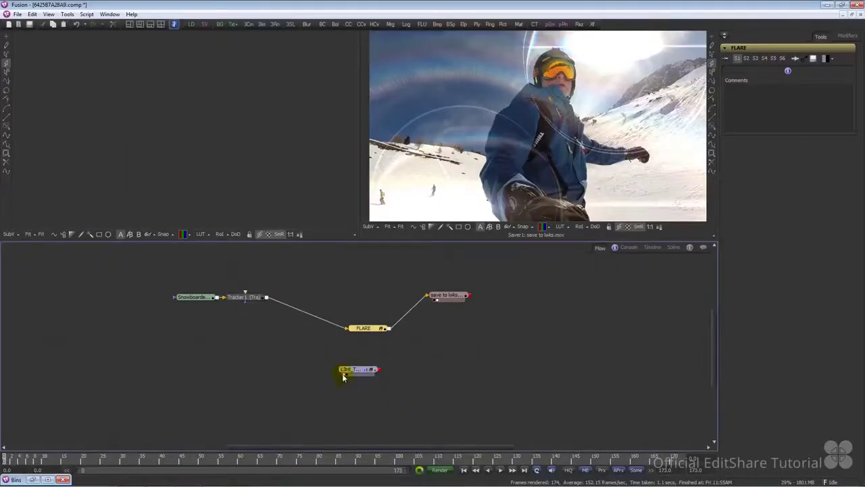
click(343, 374)
Scrub from about frame 80 back to frame 30 and nudge the lower-third node up-right.
click(318, 458)
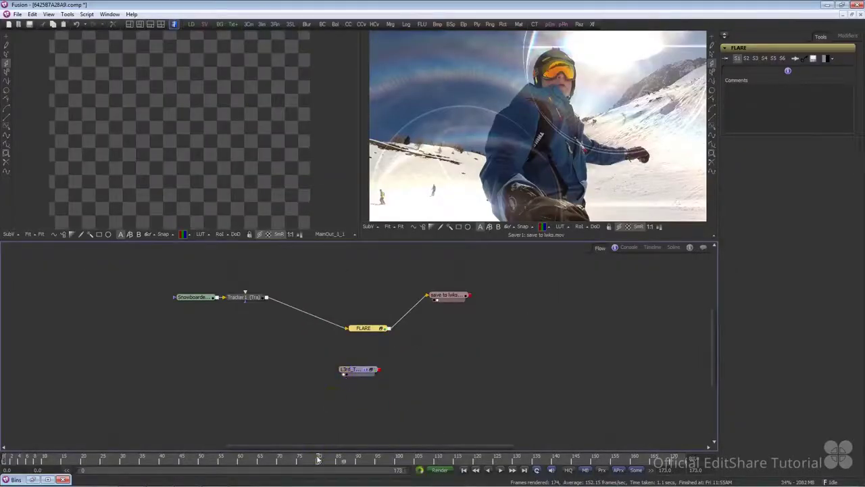
drag(319, 458, 200, 459)
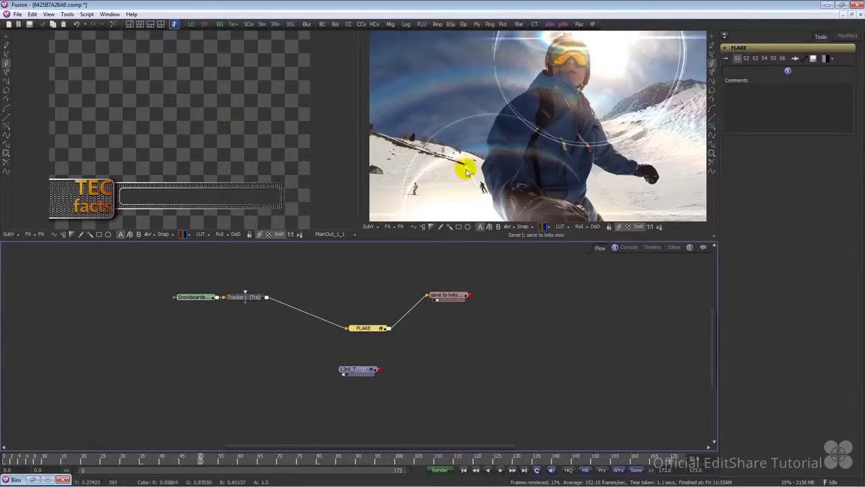
drag(358, 369, 368, 360)
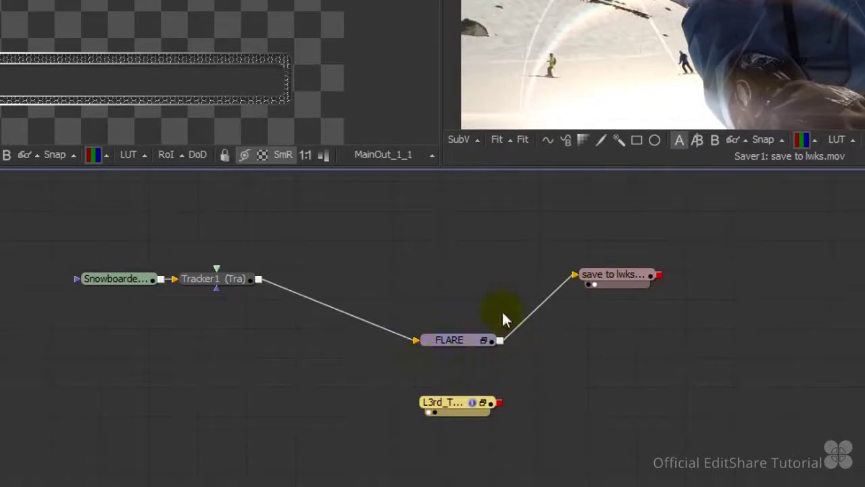
click(509, 365)
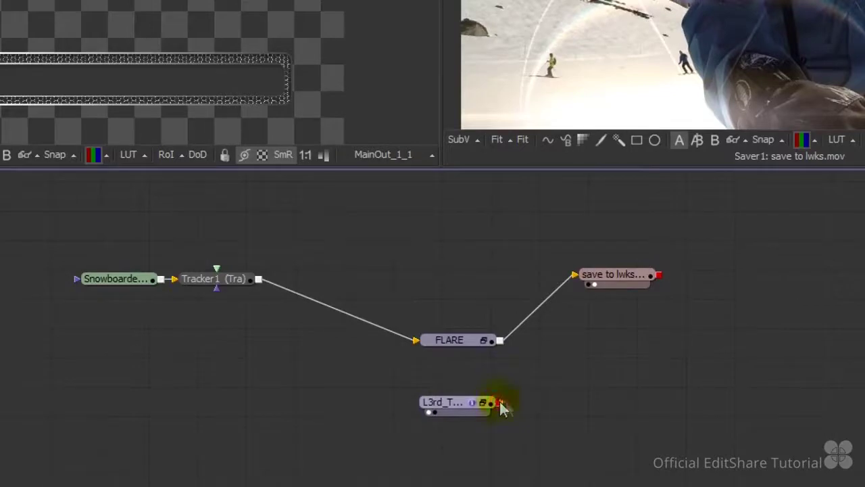
Merge the lower third over the FLARE output, shift the saver right, and keep Merge1's Normal apply mode.
drag(501, 403, 501, 340)
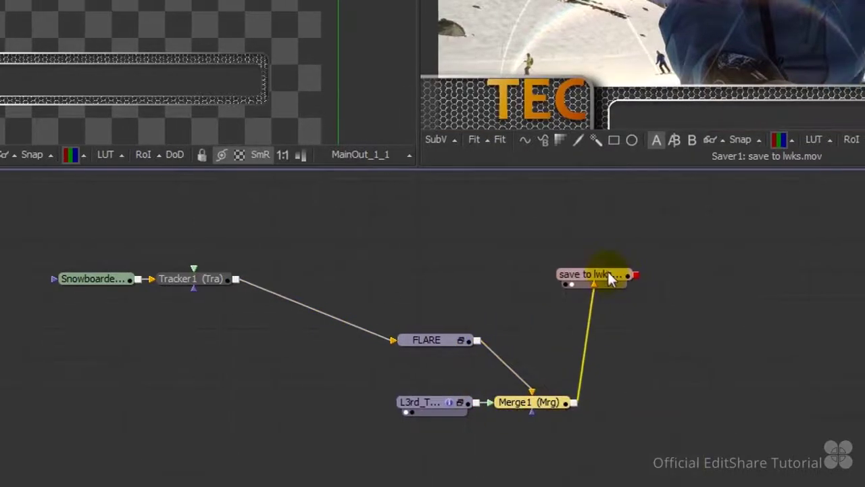
drag(634, 276, 807, 280)
drag(752, 280, 814, 274)
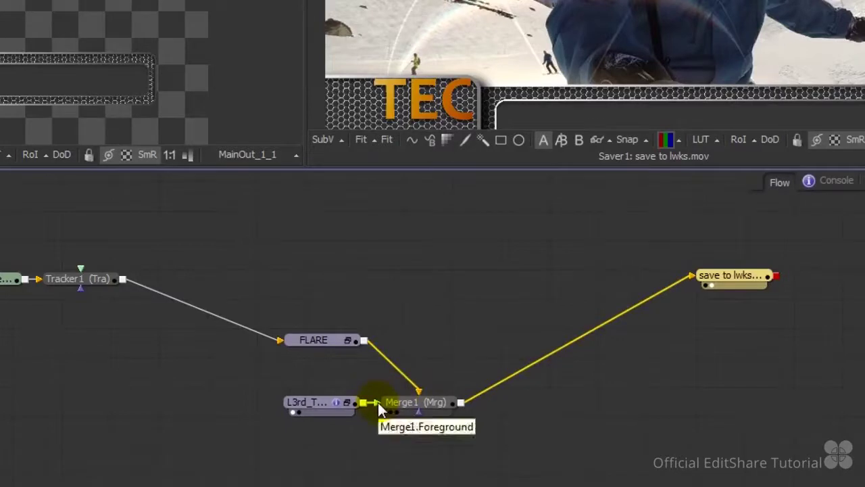
click(407, 404)
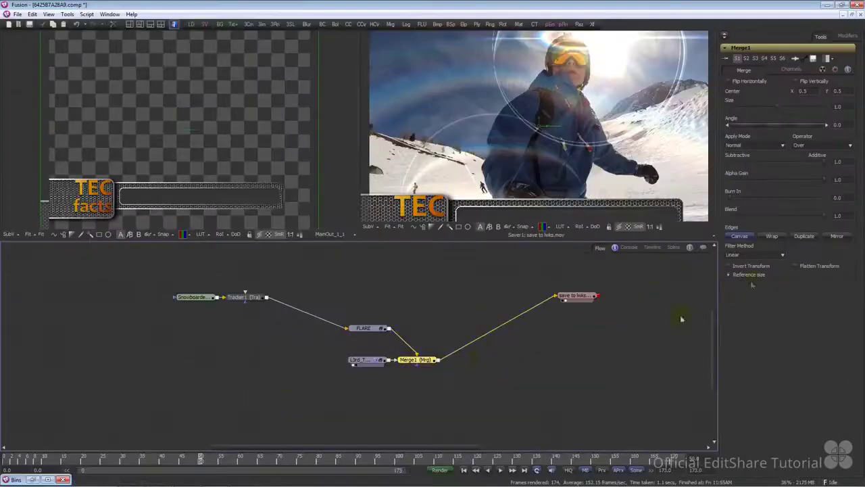
click(771, 146)
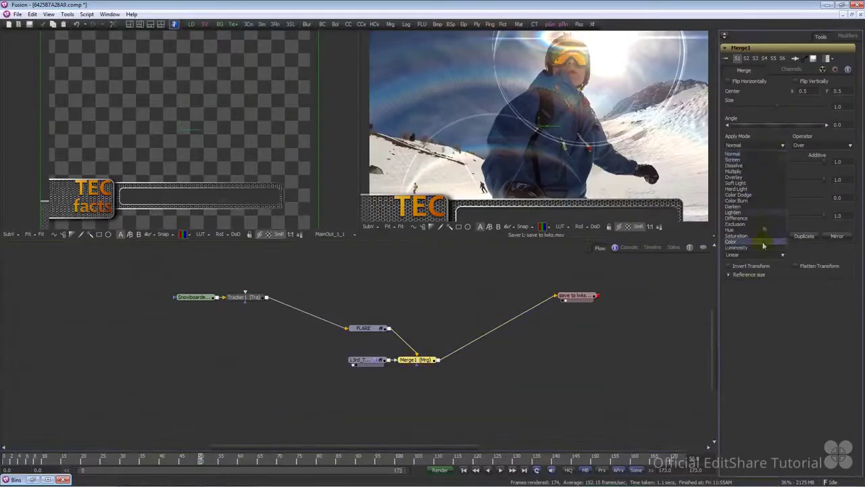
click(780, 308)
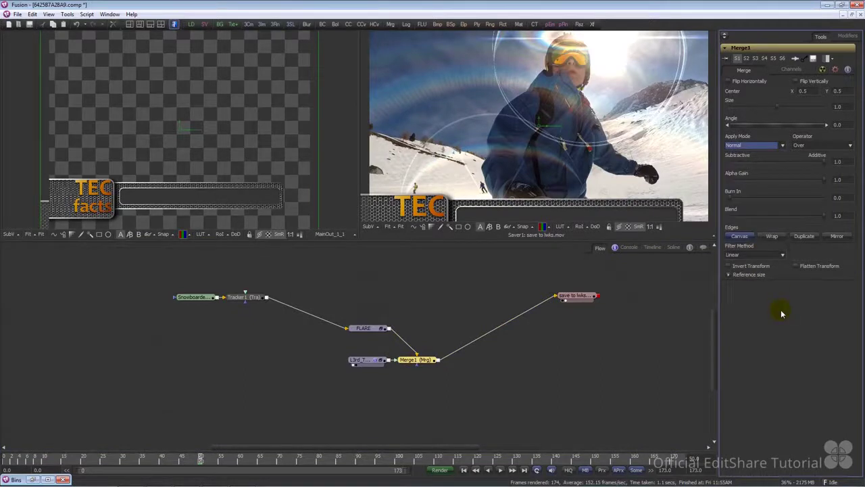
At frame 85 and 25% zoom, scale the TEC facts overlay to about 0.835, centred near X 0.444.
click(335, 459)
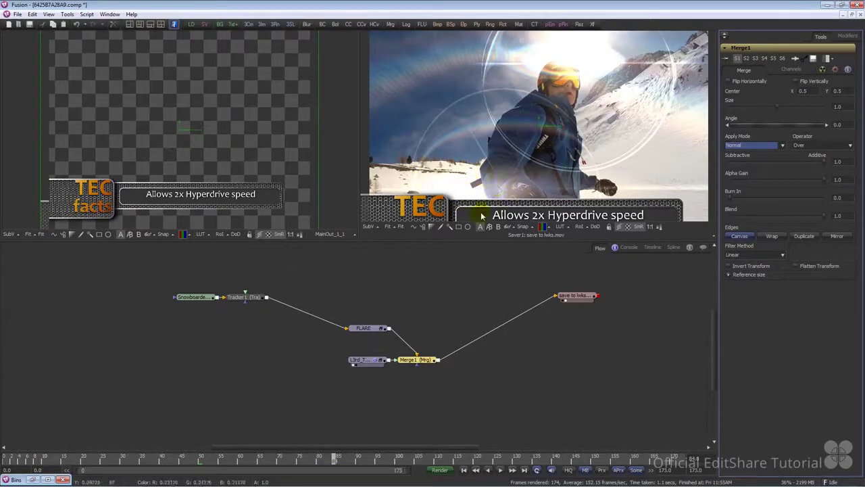
click(394, 227)
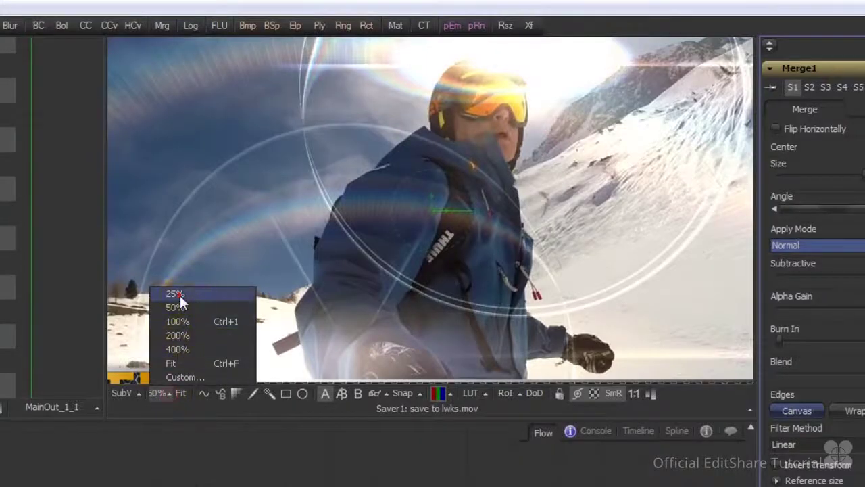
click(401, 172)
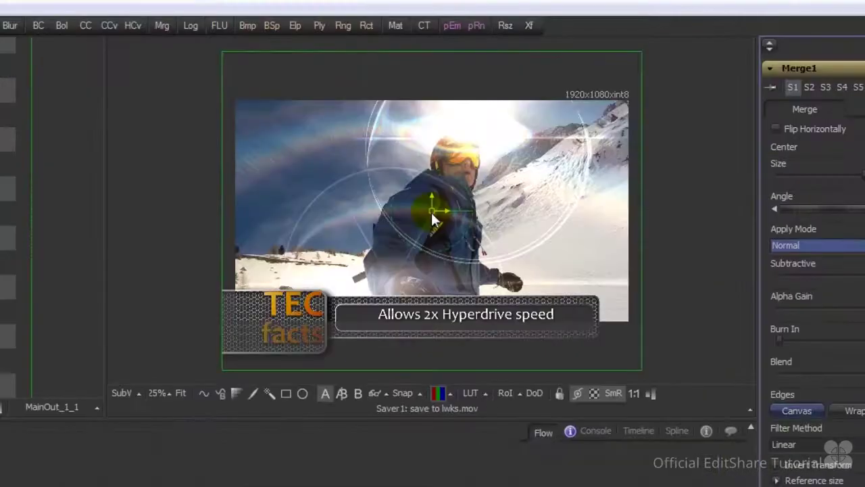
drag(431, 210, 446, 163)
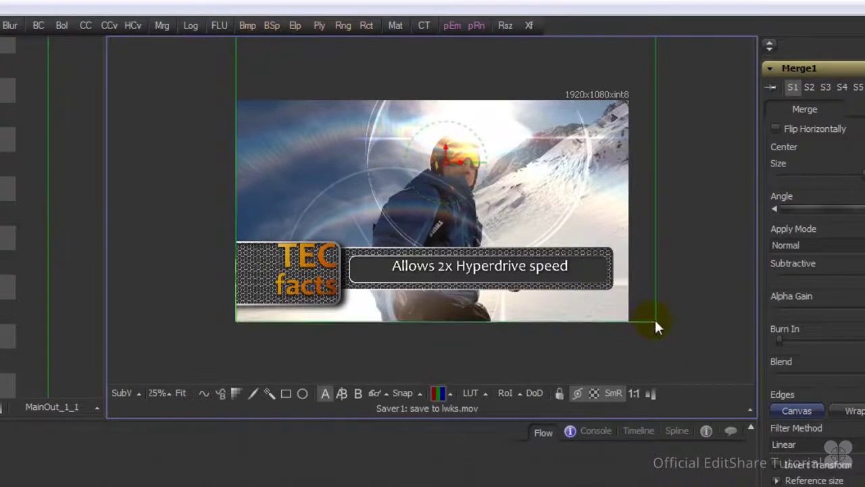
drag(655, 322, 612, 293)
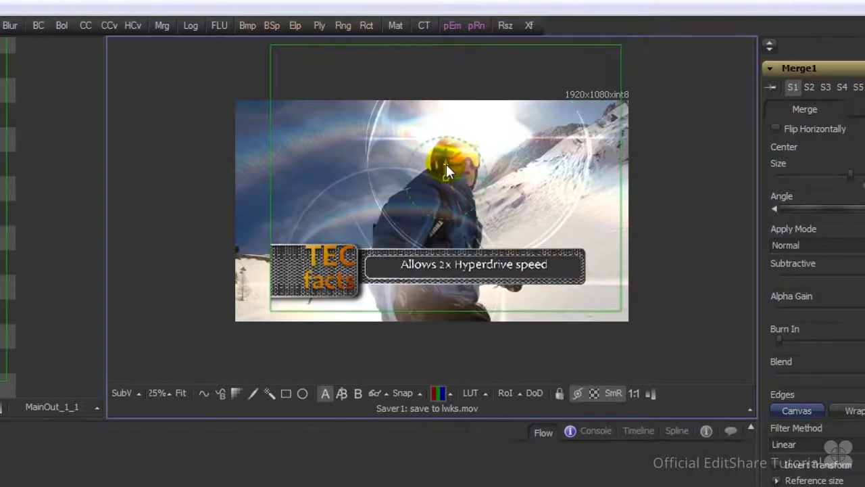
drag(462, 178, 426, 176)
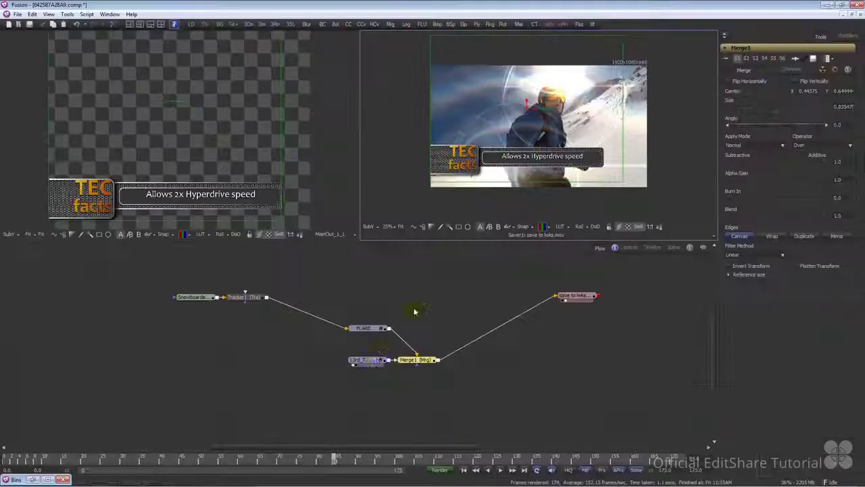
click(368, 363)
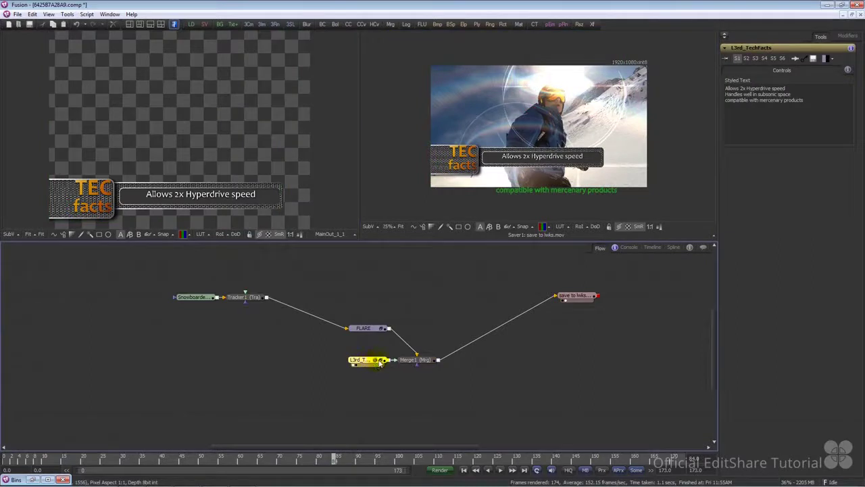
click(382, 360)
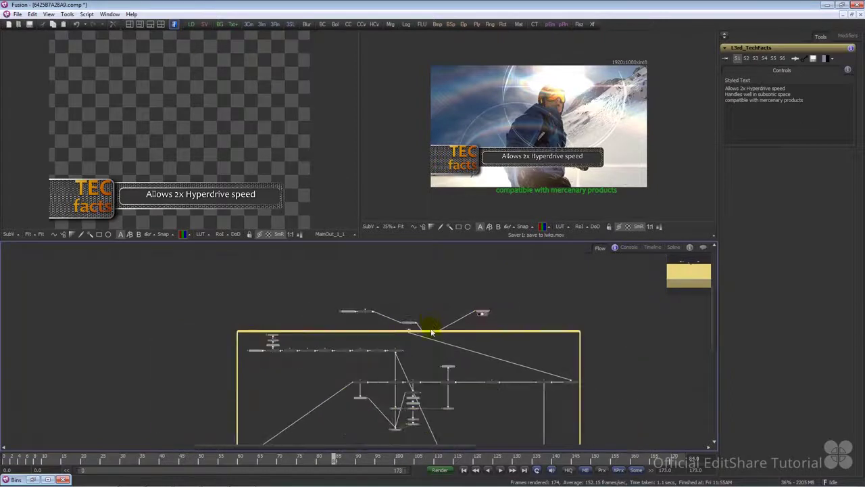
drag(431, 335, 274, 256)
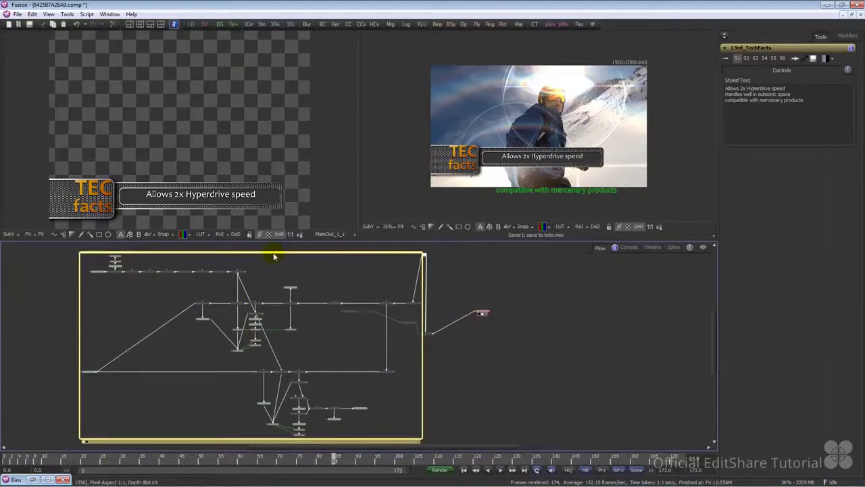
click(407, 358)
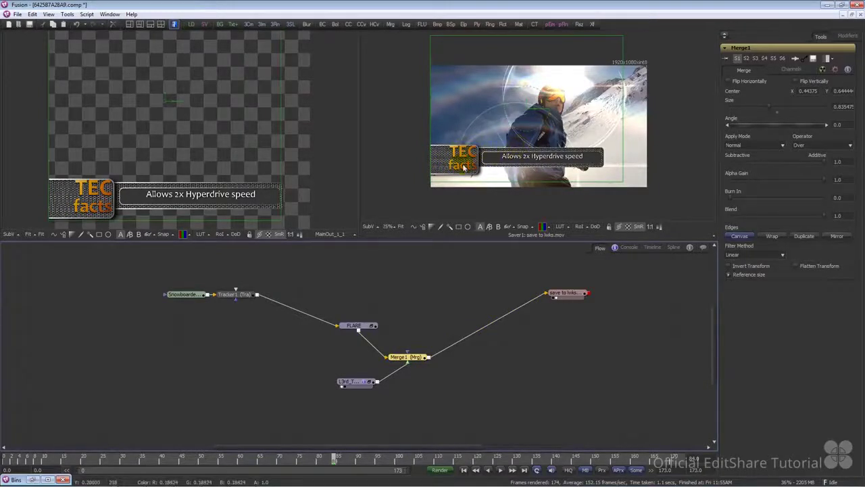
Replace L3rd_TechFacts' text with 'Official Fusion Tutorials available at:' and the blackmagicdesign.com training URL.
click(353, 383)
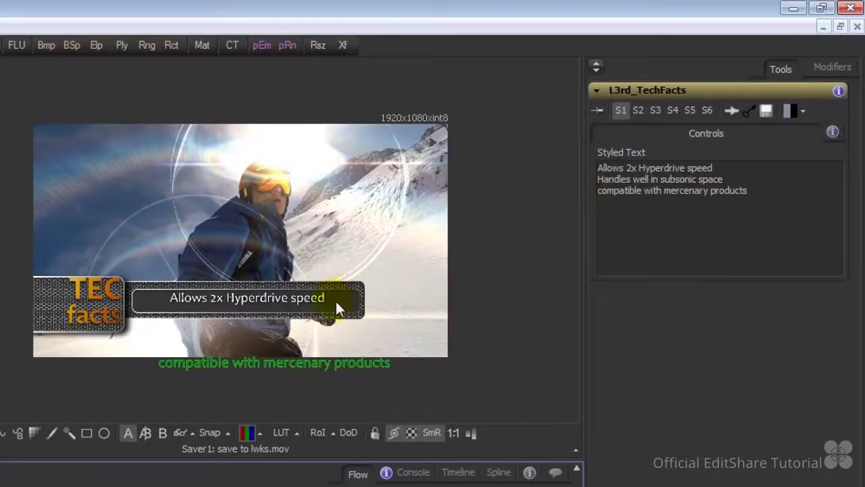
drag(748, 190, 586, 167)
text(Official Fusion Tutorials available at: blackmagicdesign.com/products/fusion/training)
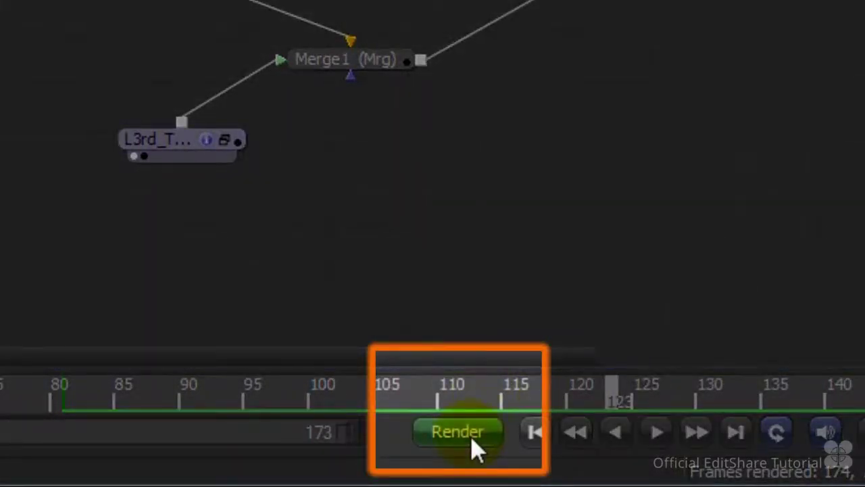
Render comp frames 0–173 to lwks.mov, then close Fusion, saving the comp changes.
click(466, 433)
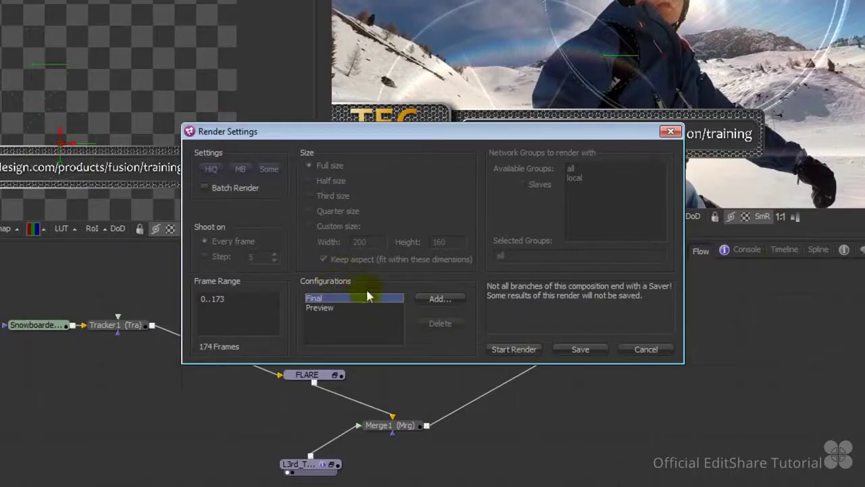
drag(205, 299, 237, 299)
click(520, 351)
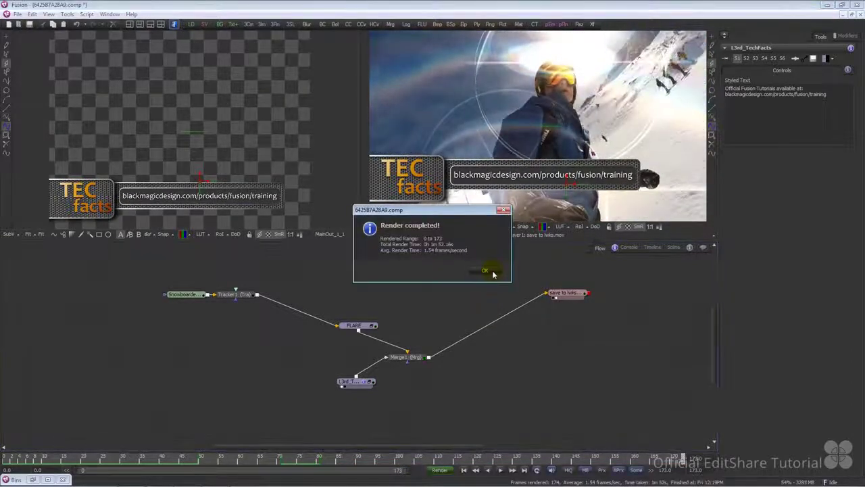
click(493, 273)
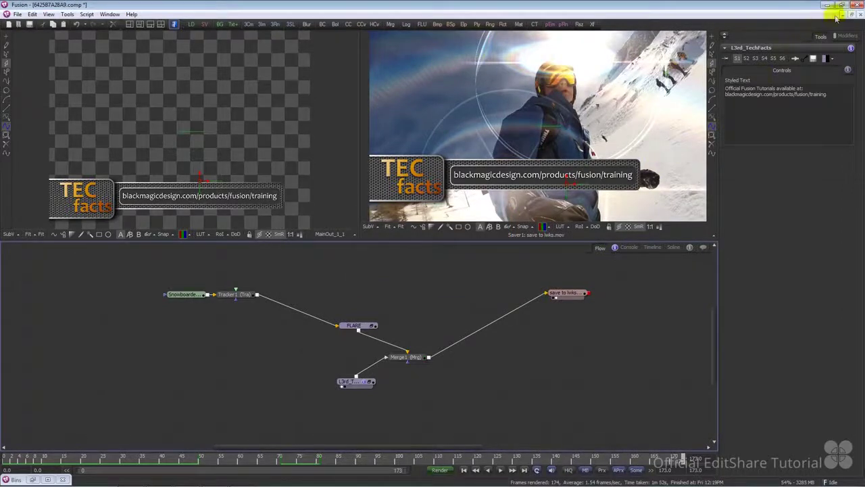
click(857, 4)
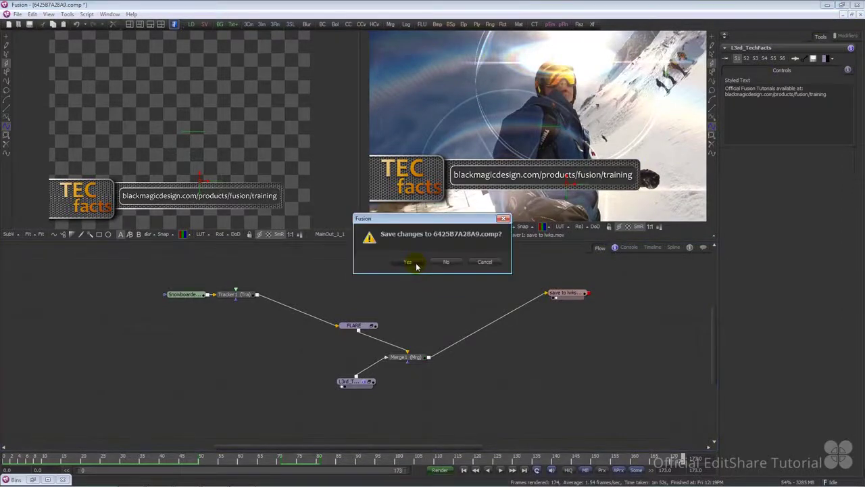
click(409, 262)
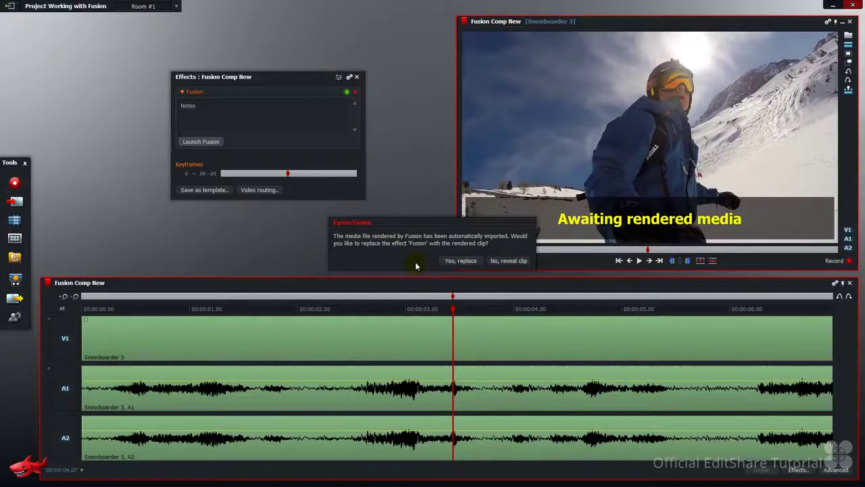
Replace the Fusion effect on V1 with the rendered clip and play it back.
click(450, 264)
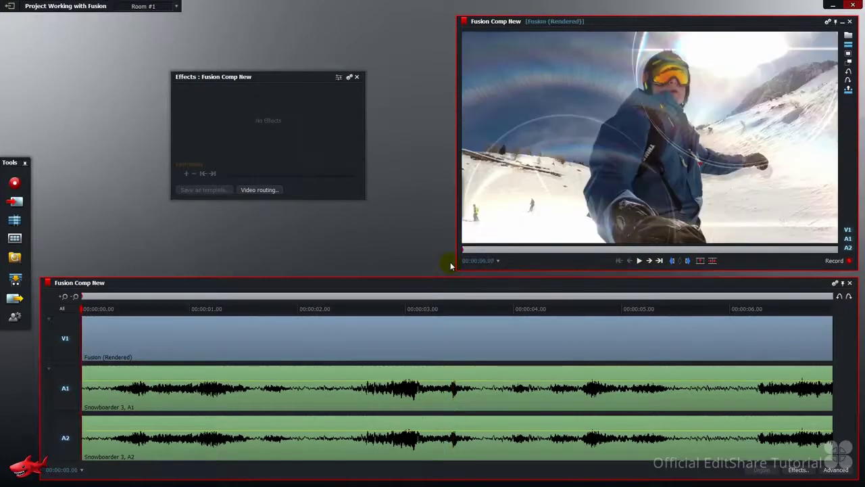
key(space)
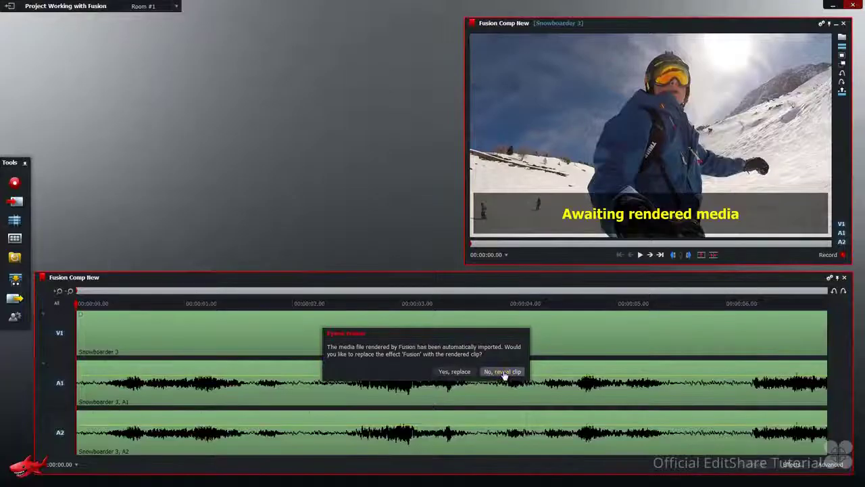
Keep the Fusion effect and reveal the Fusion (Rendered) clip in the Recent bin.
click(561, 288)
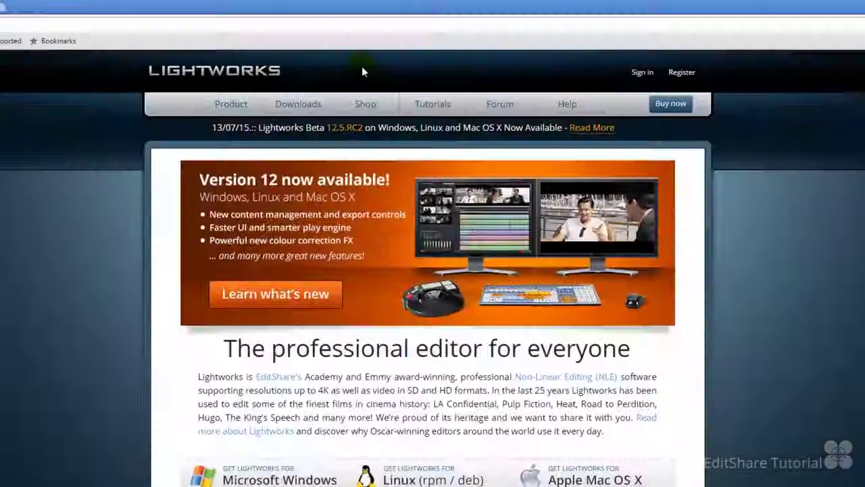
mouse_move(363, 99)
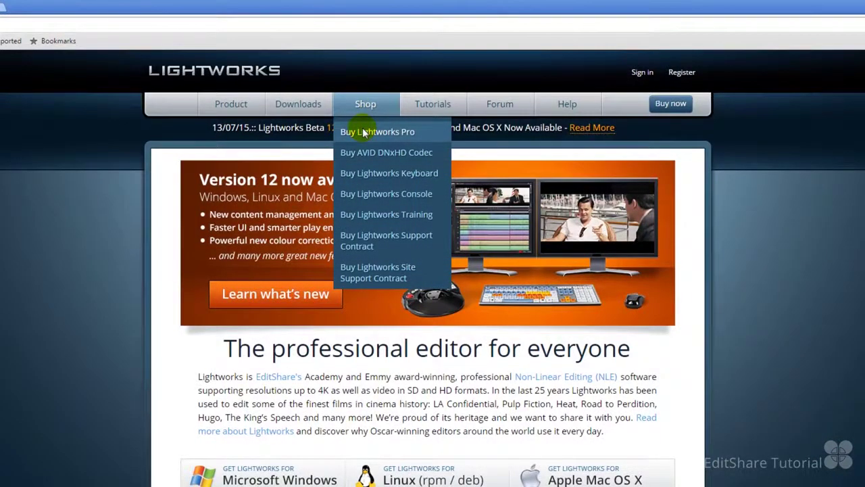
Put Lightworks Pro with the $437.99 Outright license into the cart.
click(363, 133)
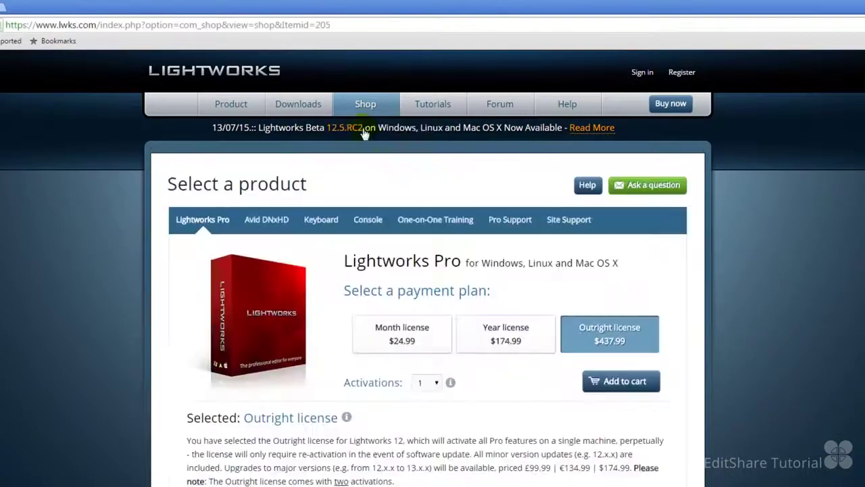
click(609, 383)
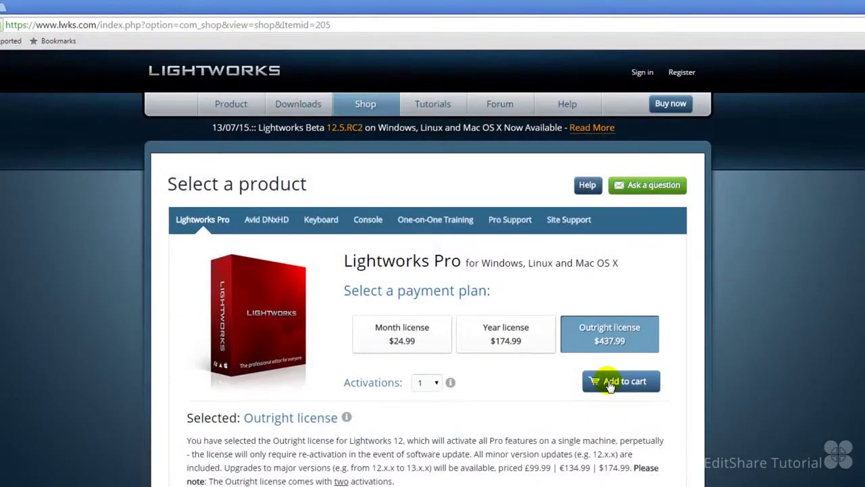